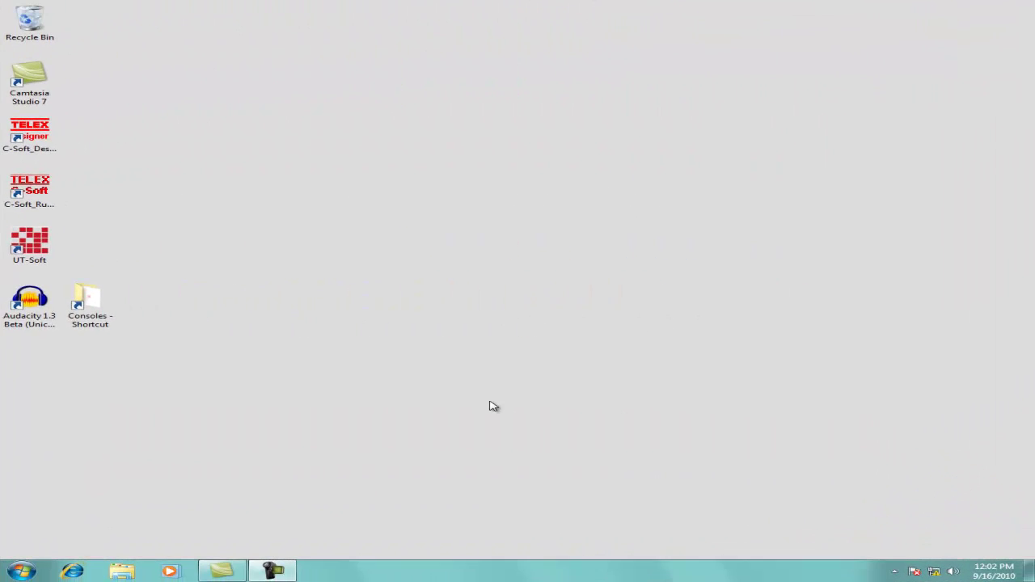
# Launch Audacity and keep the project rate at 8000 Hz
pyautogui.doubleClick(29, 304)
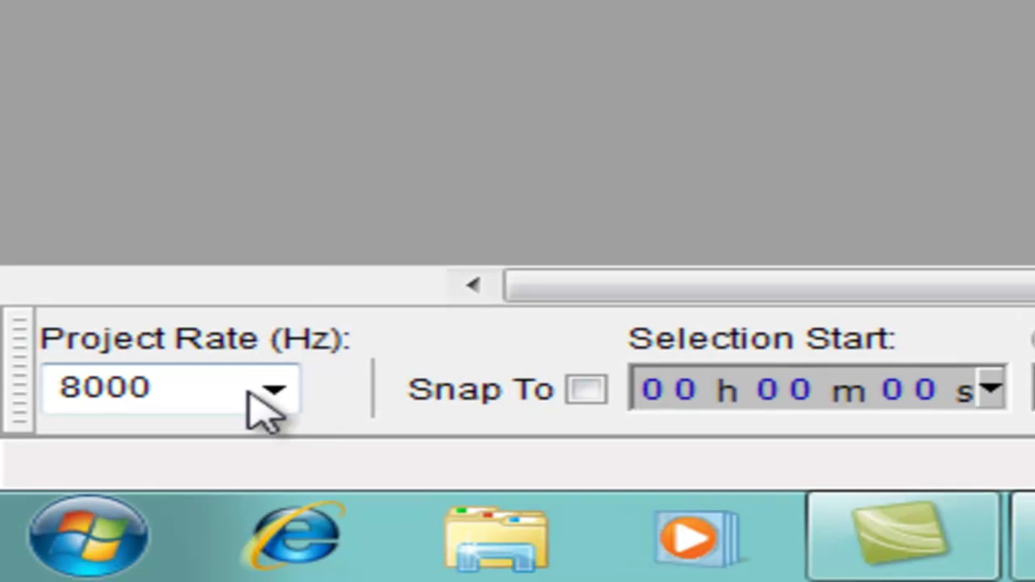
pyautogui.click(197, 443)
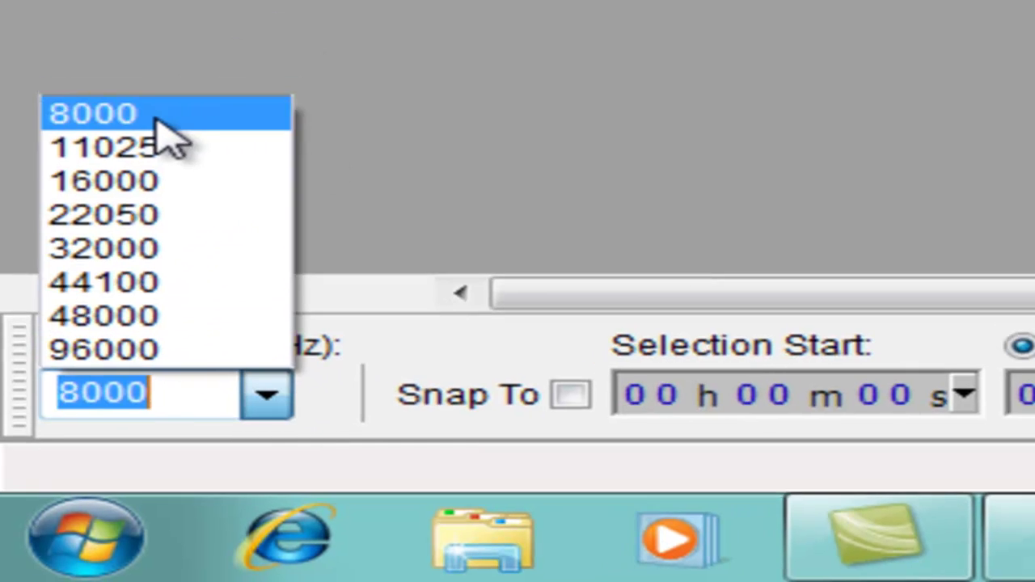
pyautogui.click(166, 104)
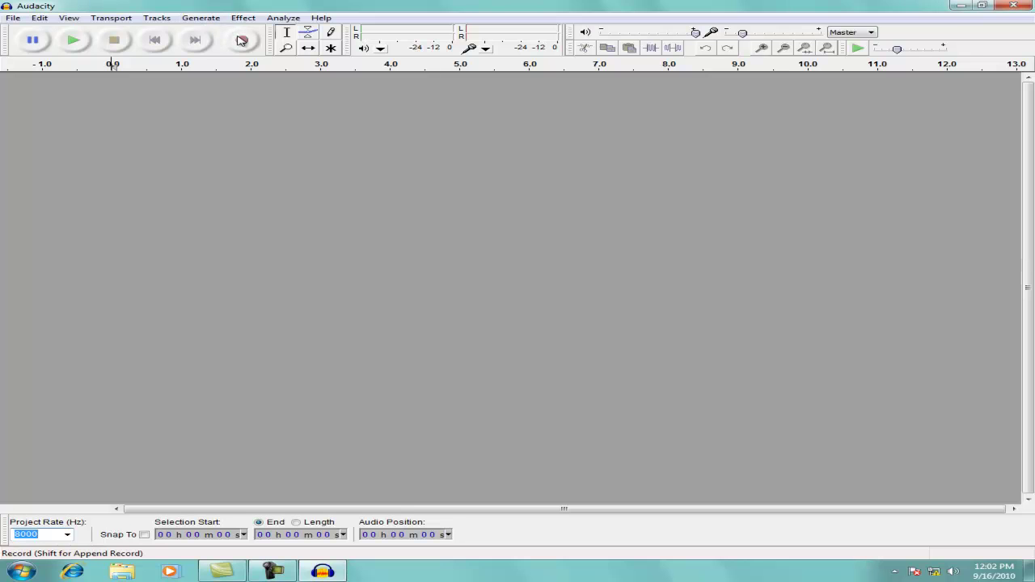
# Add a new empty mono audio track through Tracks > Add New > Audio Track
pyautogui.click(200, 17)
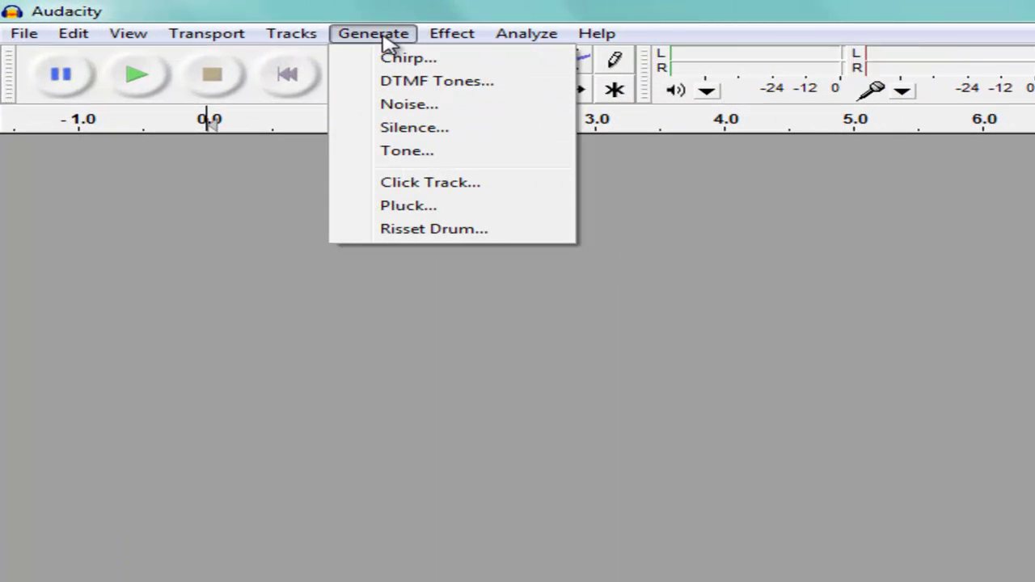
pyautogui.moveTo(321, 38)
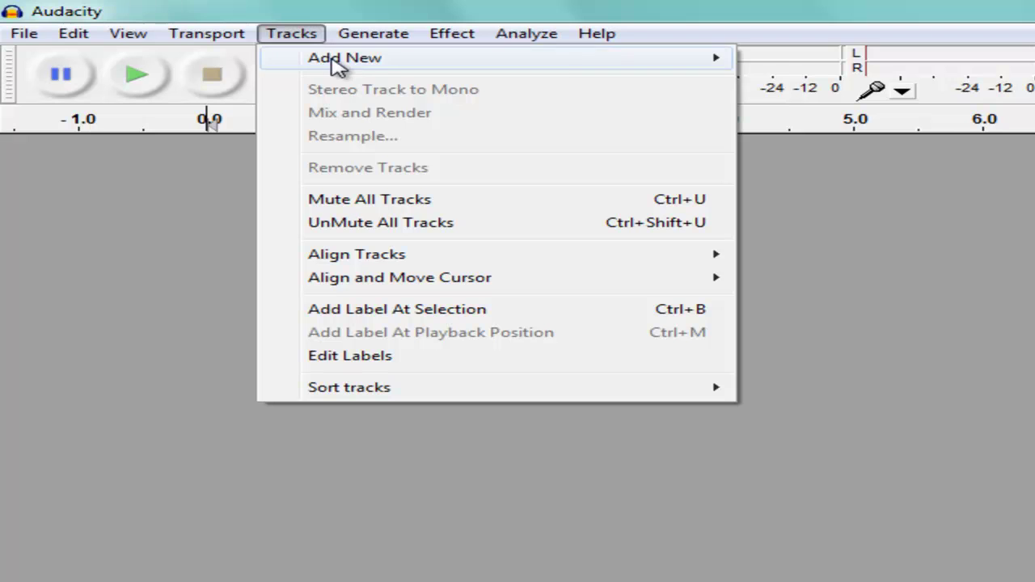
pyautogui.moveTo(469, 64)
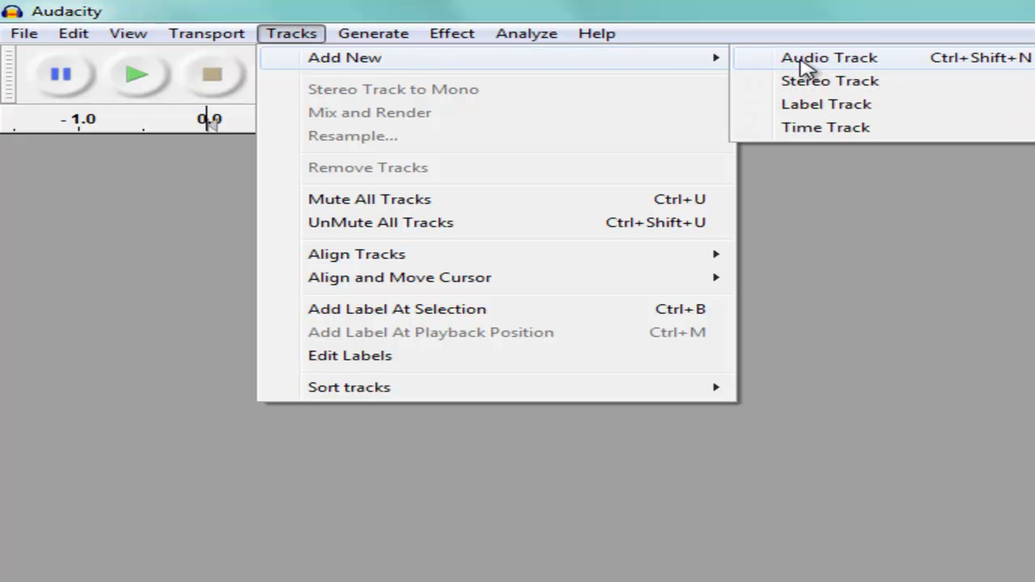
pyautogui.click(802, 61)
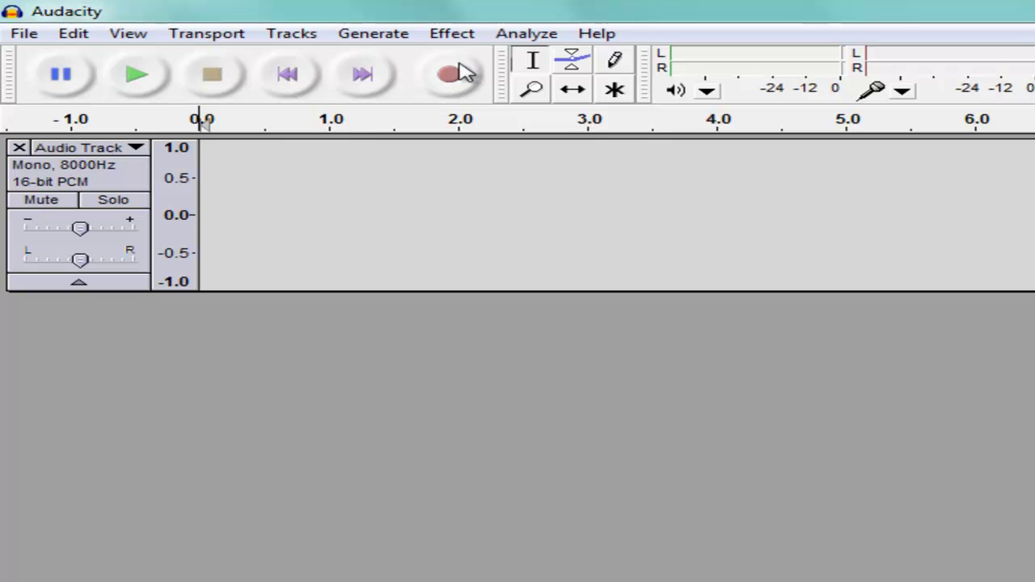
# Record a spoken voice message of about five seconds into the track
pyautogui.press('shift')
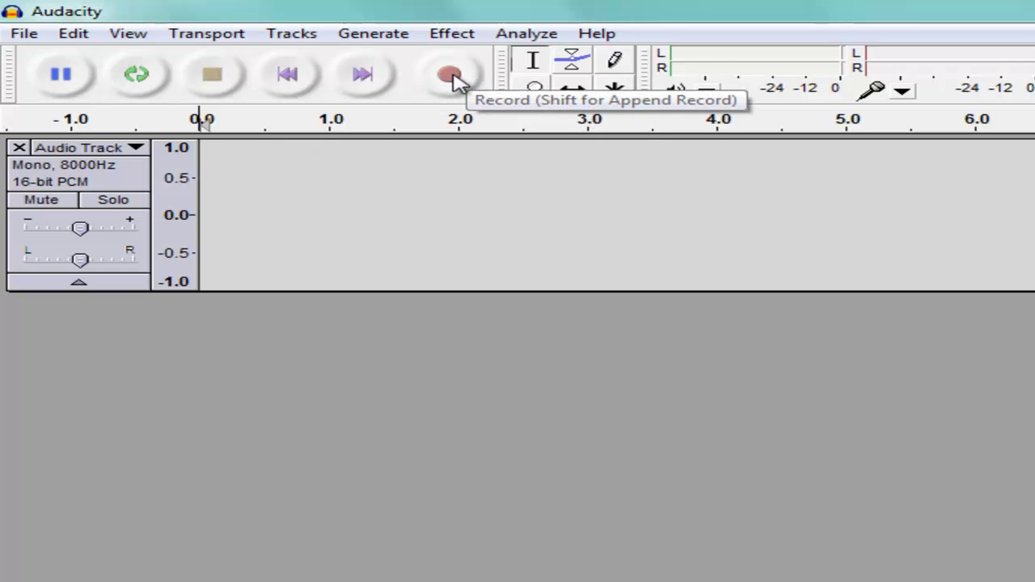
pyautogui.keyDown('shift'); pyautogui.click(451, 77); pyautogui.keyUp('shift')
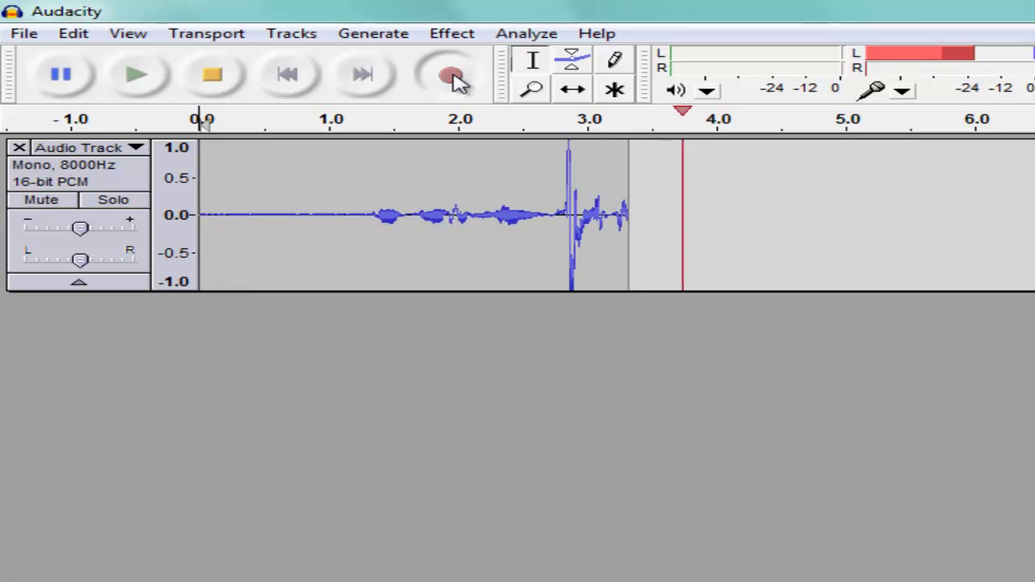
pyautogui.click(212, 79)
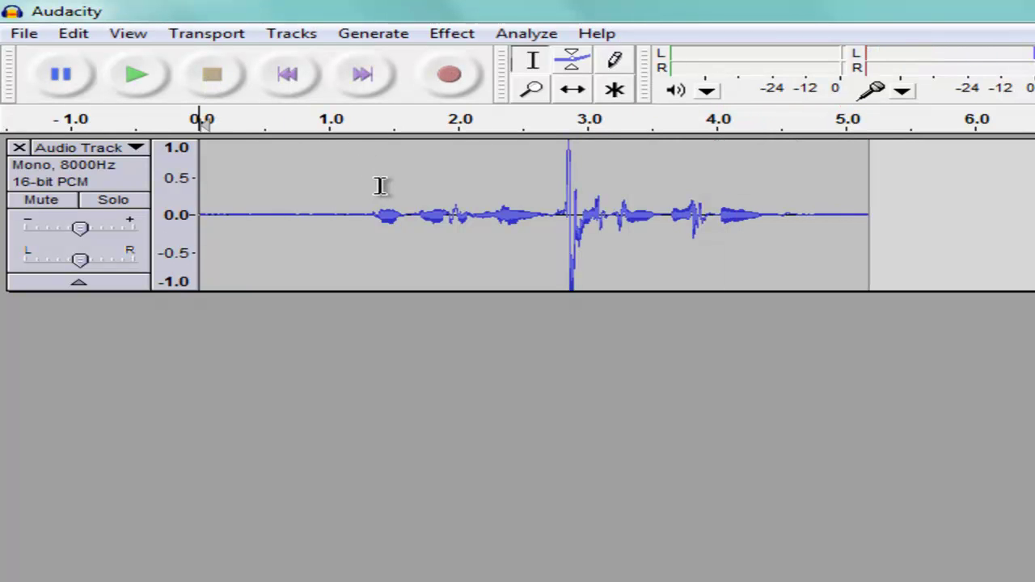
# Delete the leading and trailing silence from the clip and make the track taller
pyautogui.moveTo(373, 210); pyautogui.dragTo(175, 197)
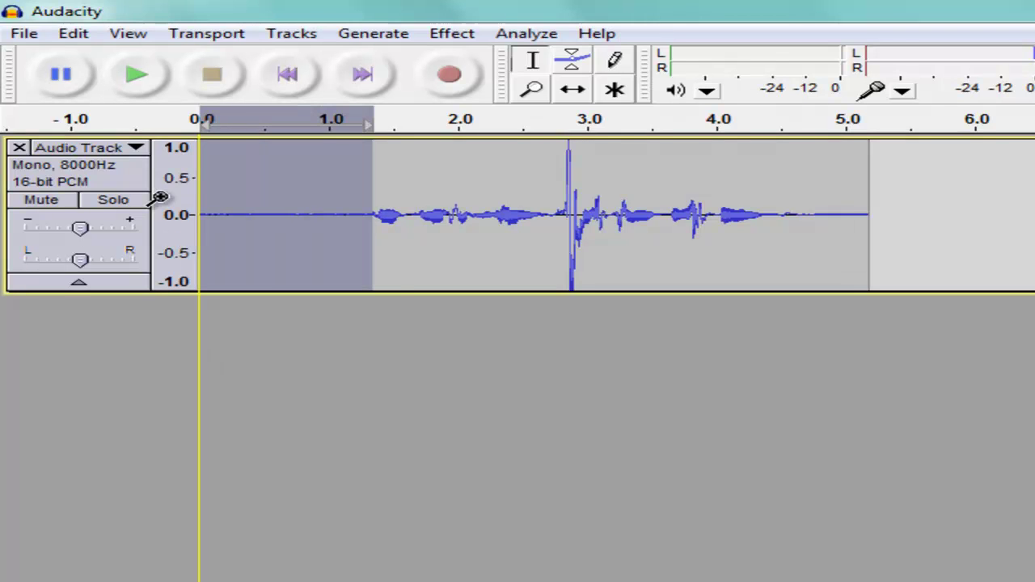
pyautogui.press('Delete')
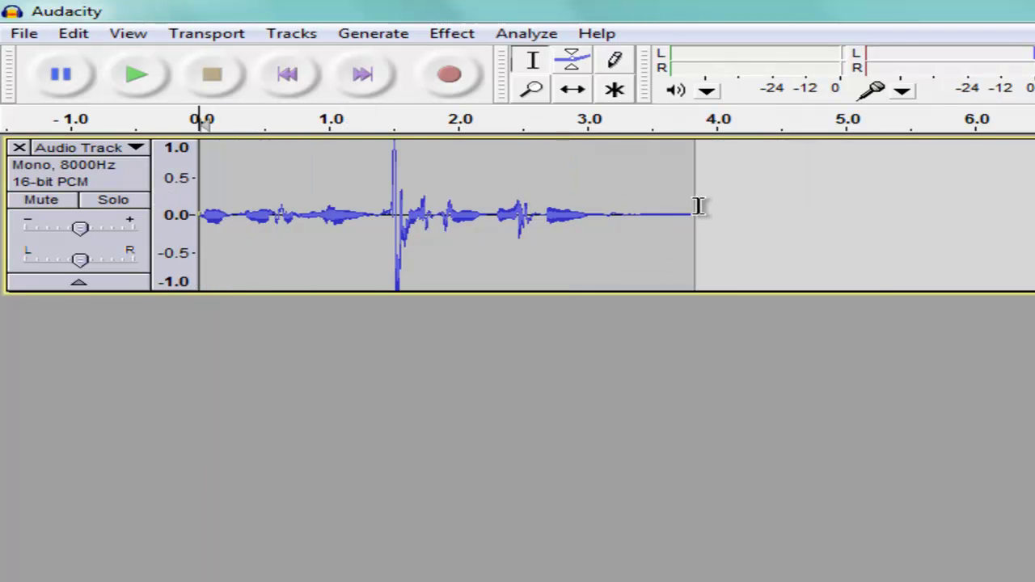
pyautogui.moveTo(698, 207); pyautogui.dragTo(615, 200)
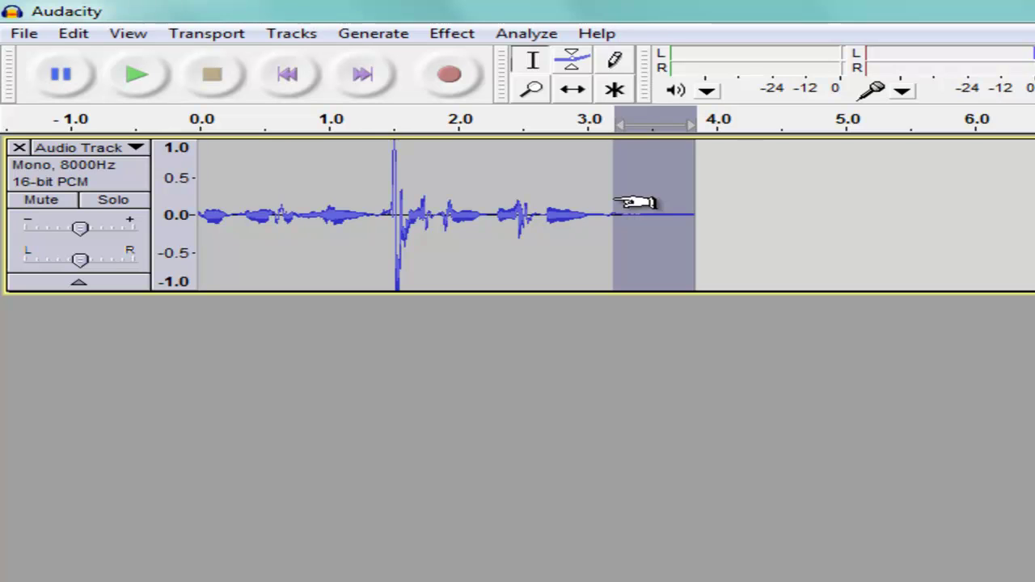
pyautogui.press('Delete')
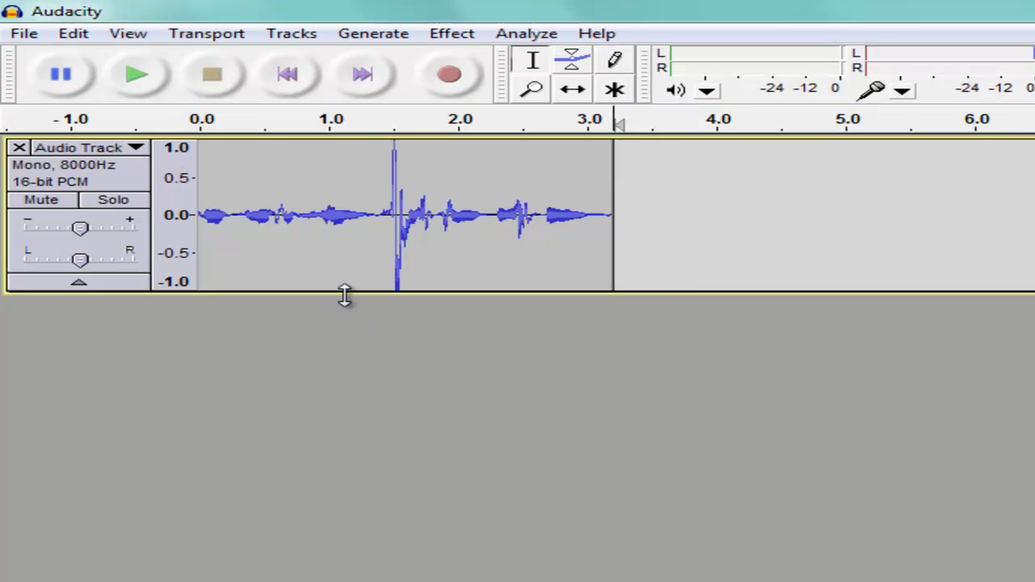
pyautogui.moveTo(345, 295); pyautogui.dragTo(349, 437)
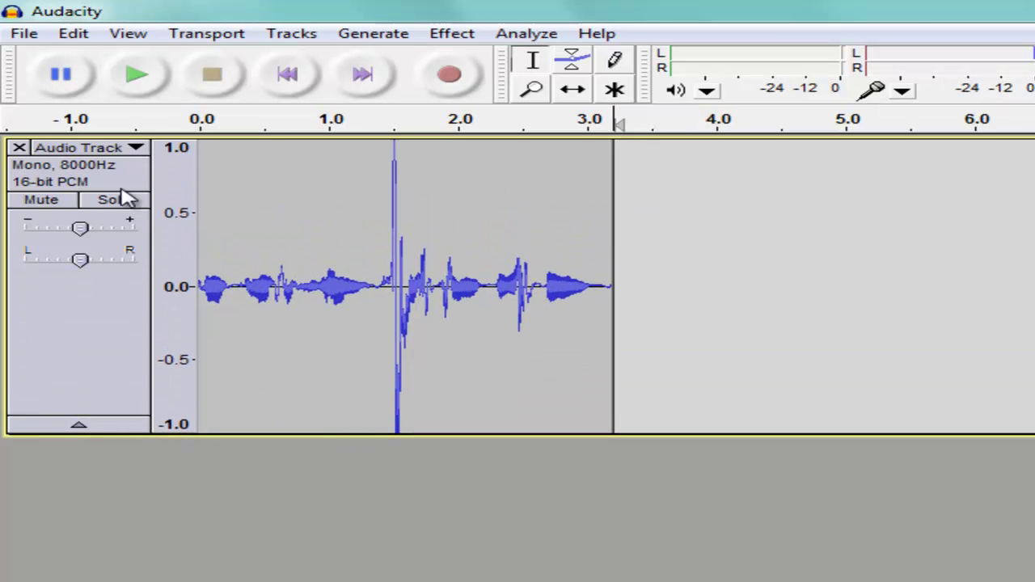
# Switch the track display to Waveform (dB), then to Spectrum
pyautogui.click(118, 149)
pyautogui.click(144, 285)
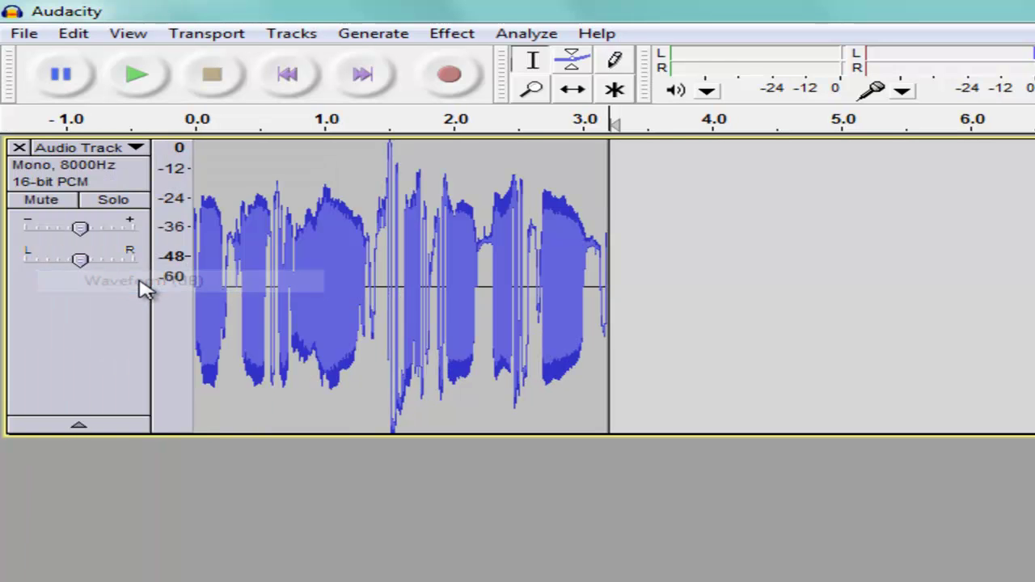
pyautogui.click(132, 151)
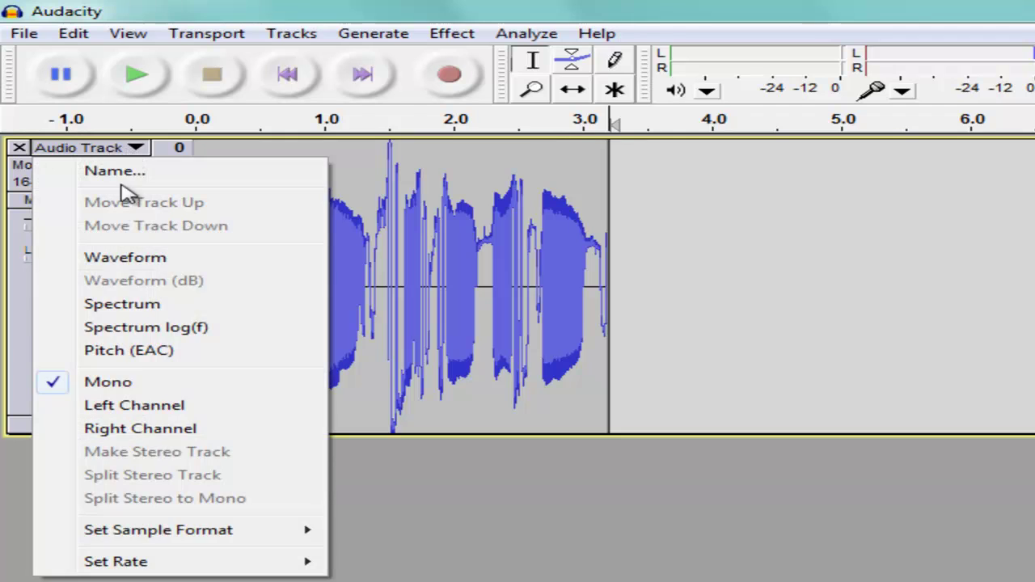
pyautogui.click(132, 305)
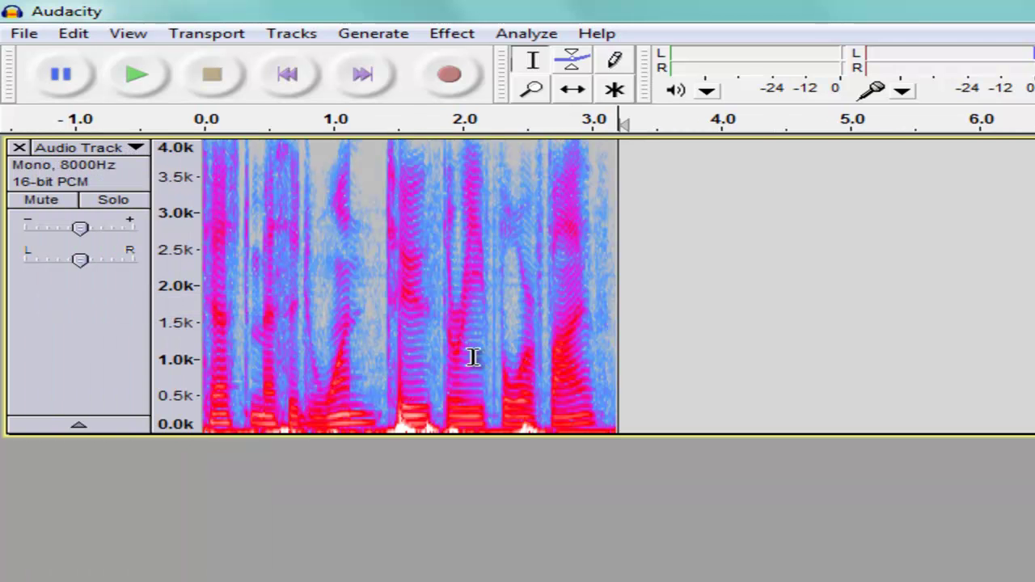
# Play the trimmed clip from the start, then return the track to Waveform (dB)
pyautogui.click(290, 75)
pyautogui.click(138, 77)
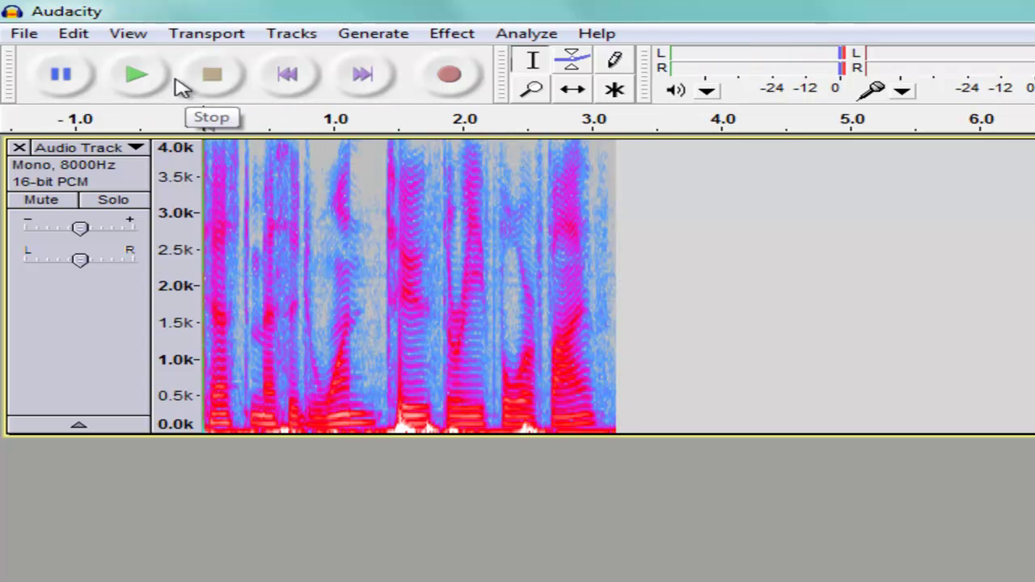
pyautogui.click(122, 150)
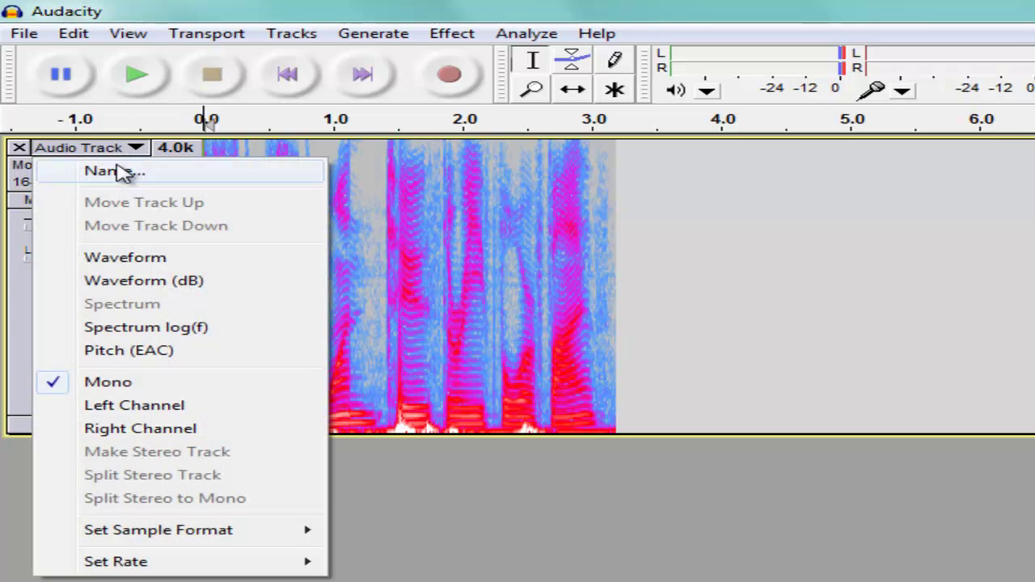
pyautogui.click(134, 280)
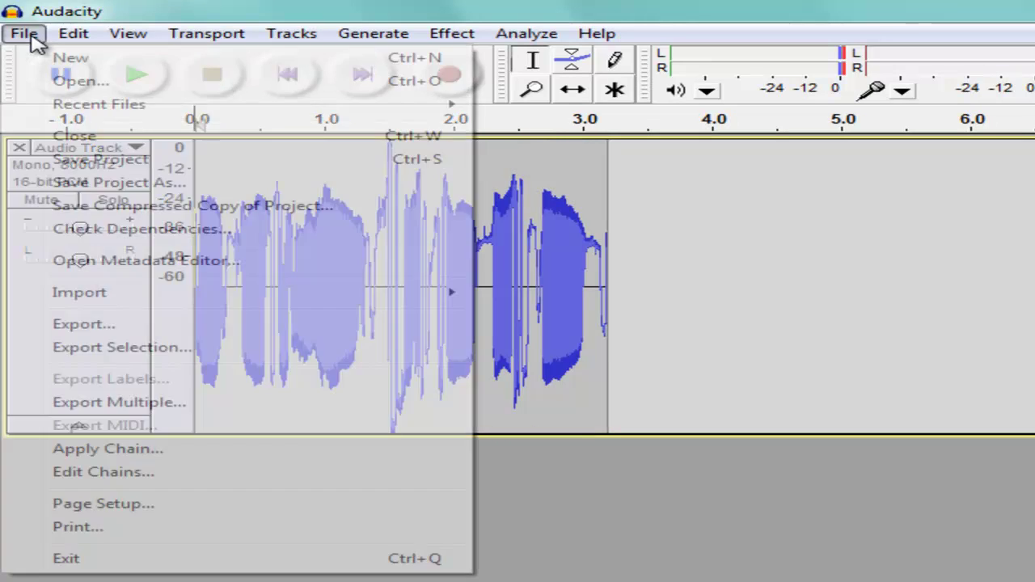
# Export the clip as track1, a WAV signed 16-bit PCM file, into the Consoles folder
pyautogui.click(26, 33)
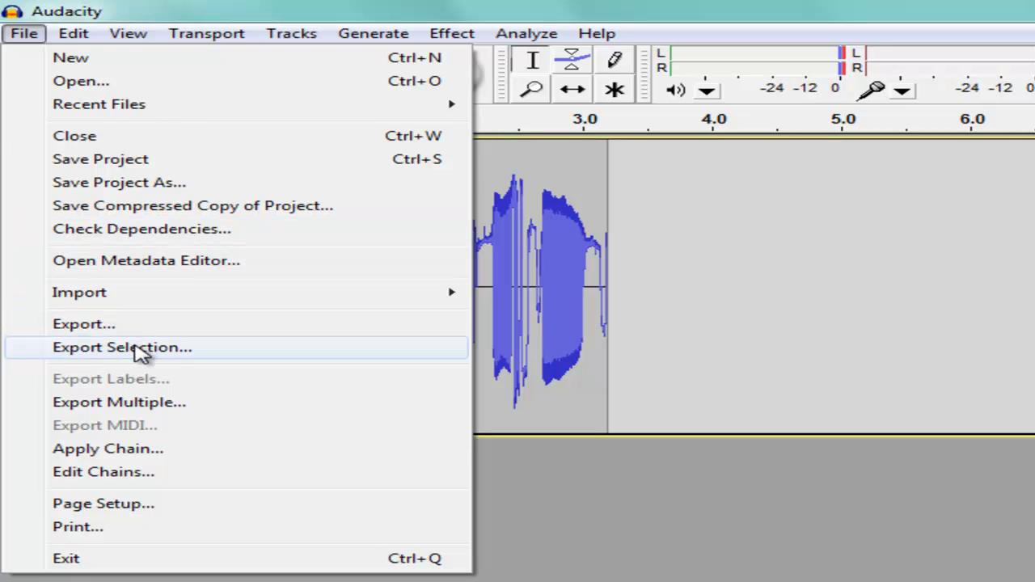
pyautogui.click(135, 328)
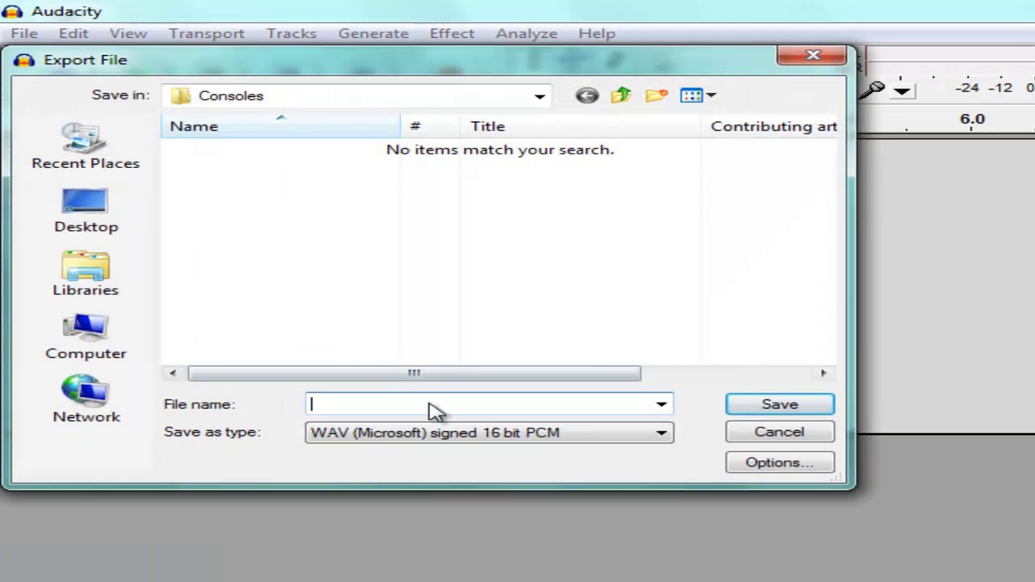
pyautogui.click(530, 436)
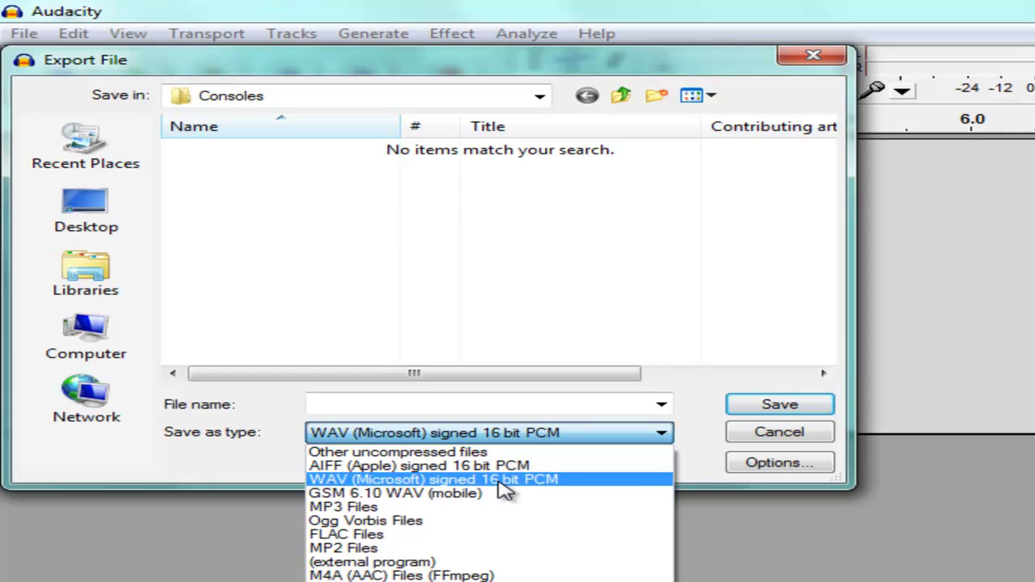
pyautogui.click(503, 482)
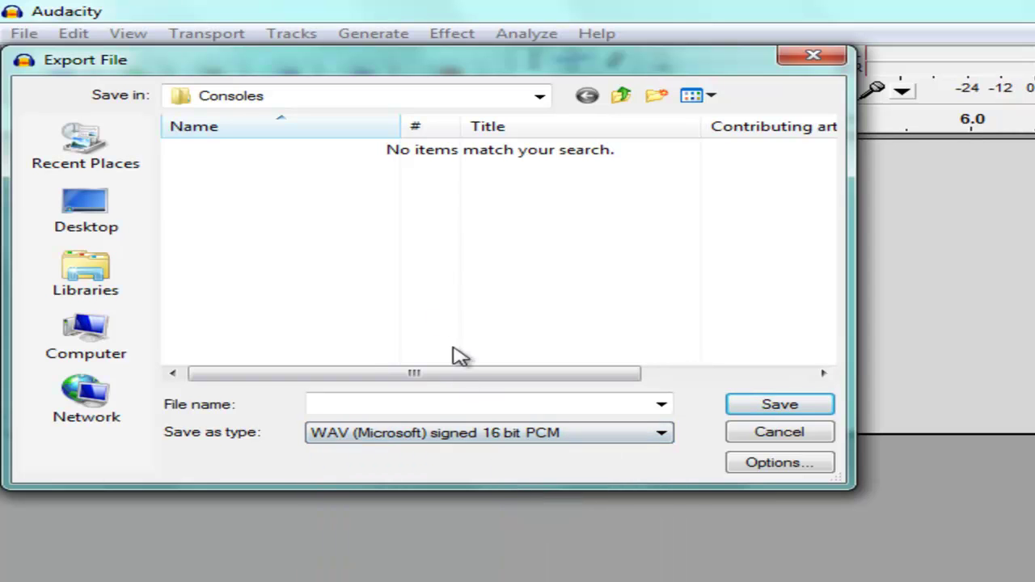
pyautogui.click(459, 404)
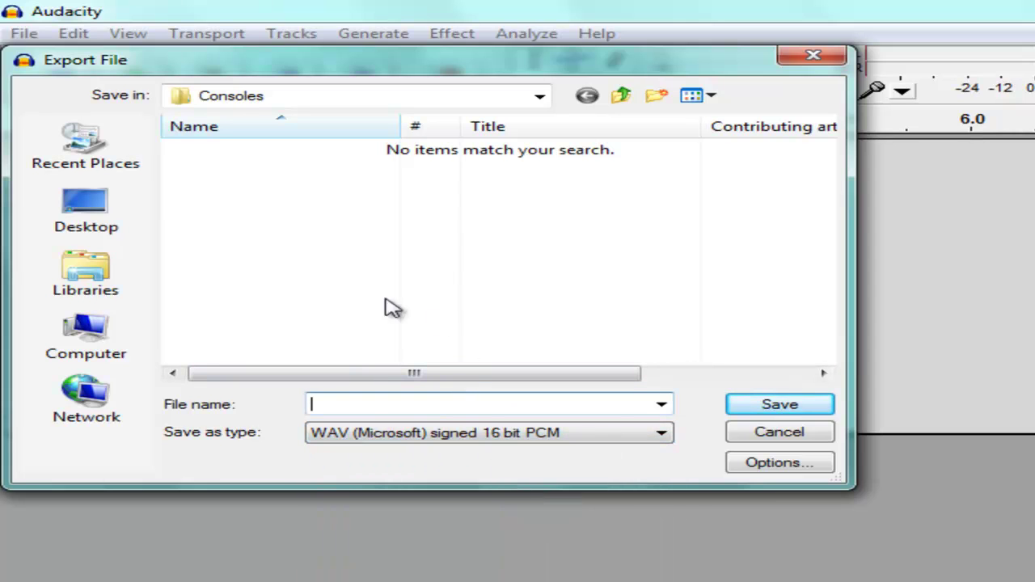
pyautogui.click(540, 97)
pyautogui.click(321, 255)
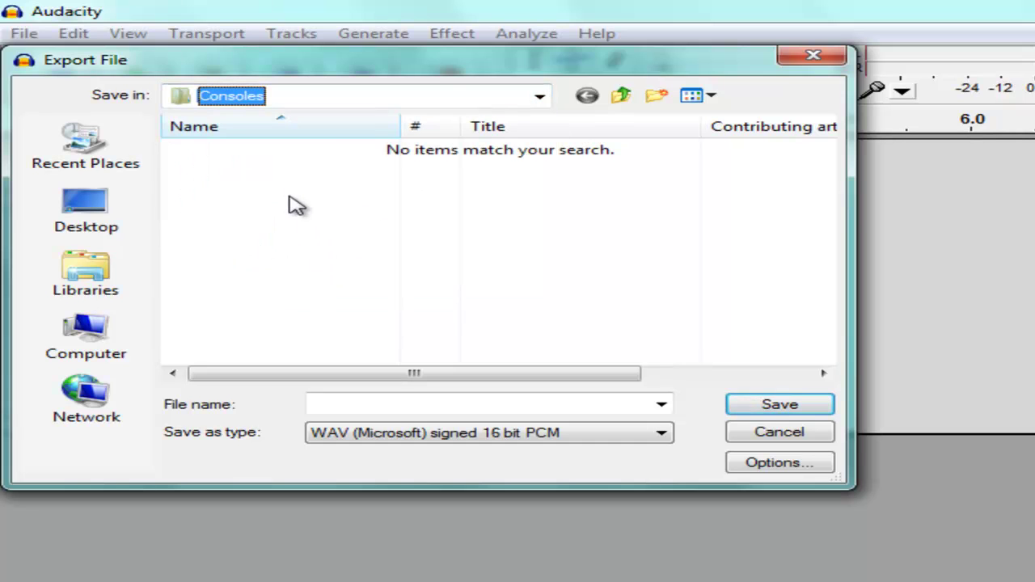
pyautogui.click(397, 404)
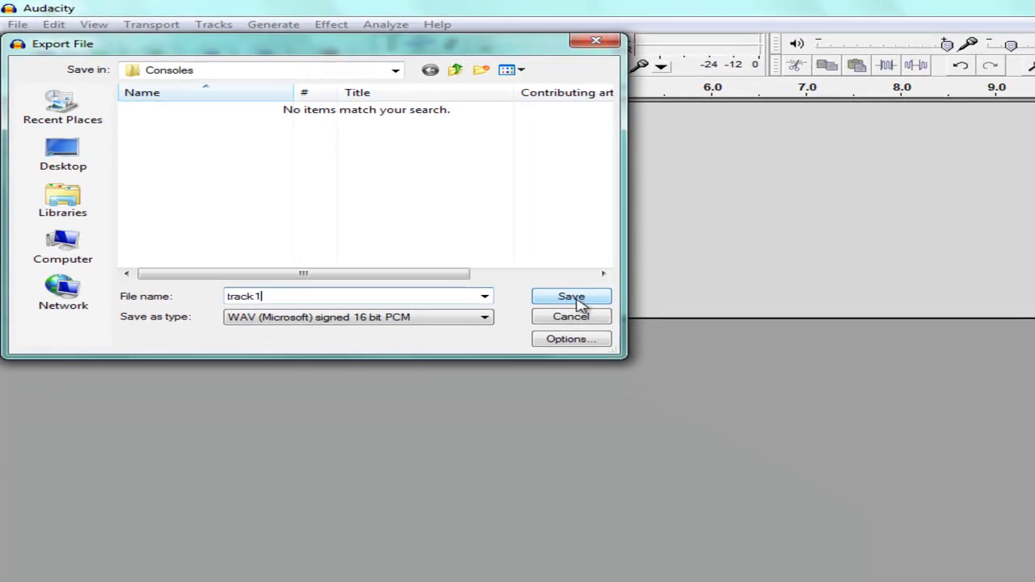
pyautogui.click(782, 406)
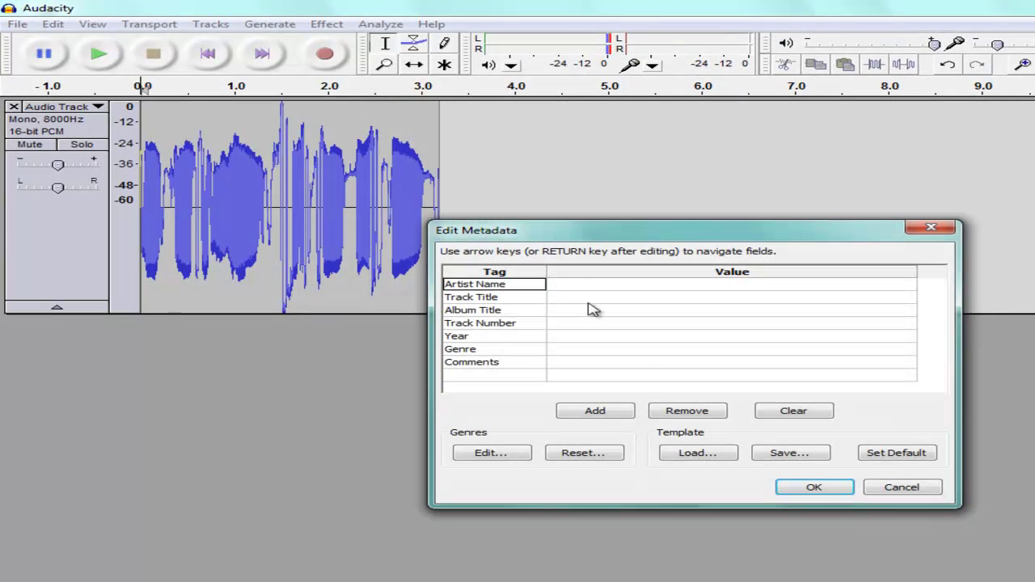
pyautogui.click(827, 489)
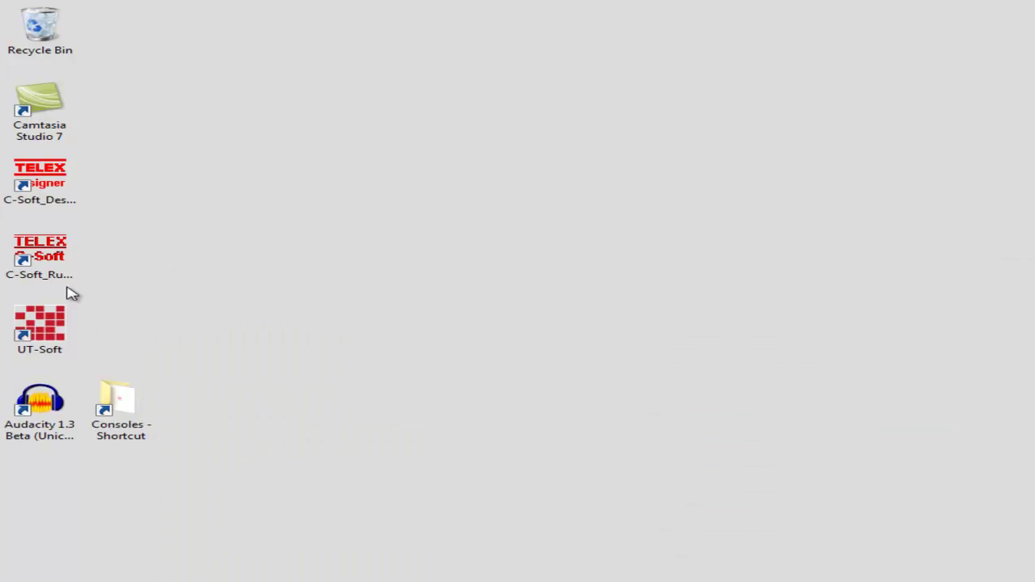
# Launch C-Soft Designer and open the MariTEL Console layout
pyautogui.doubleClick(33, 192)
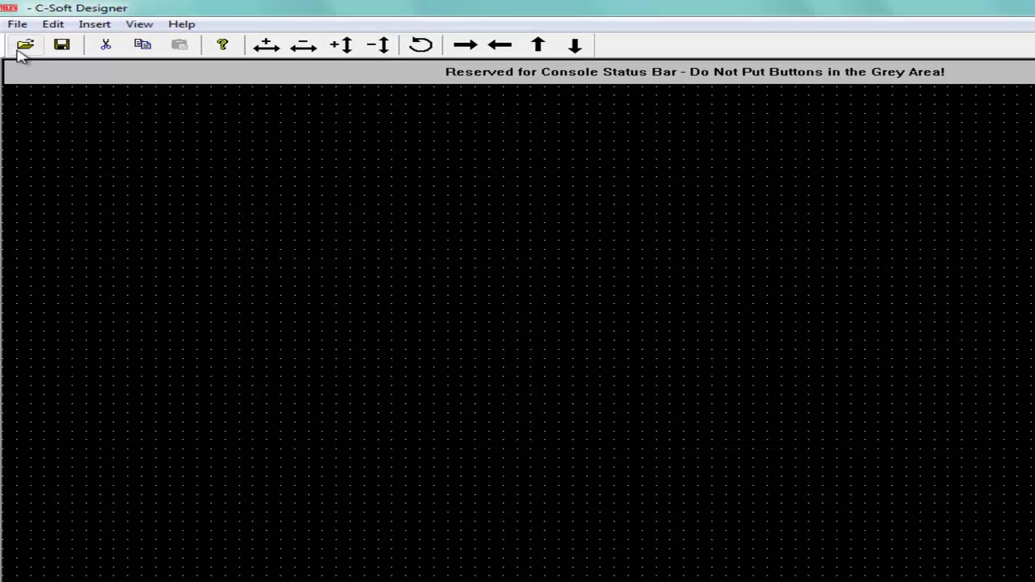
pyautogui.click(24, 49)
pyautogui.click(613, 291)
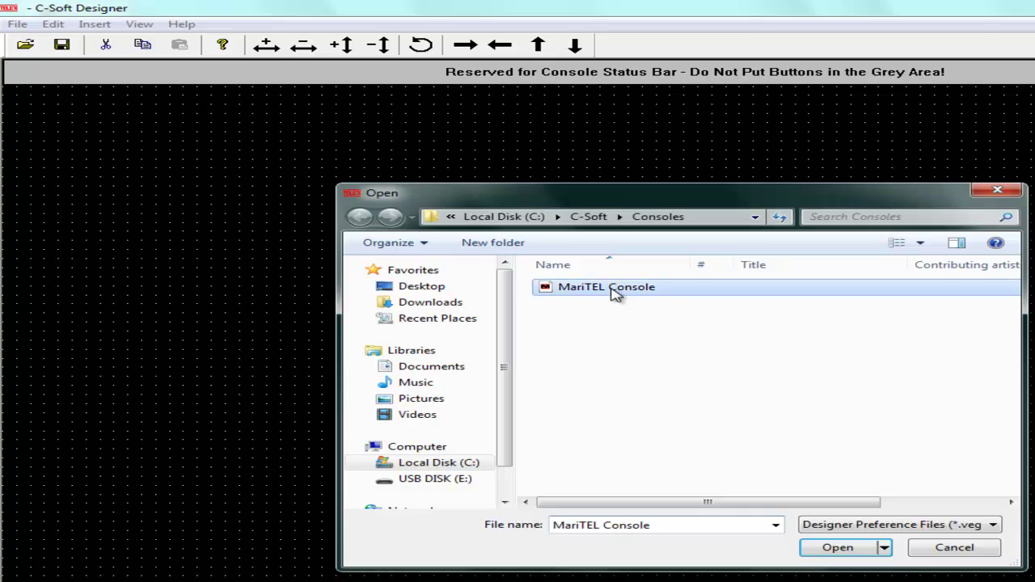
pyautogui.doubleClick(614, 293)
# Add a Popup button above Active Emergency in the lower-right panel and widen it
pyautogui.click(94, 25)
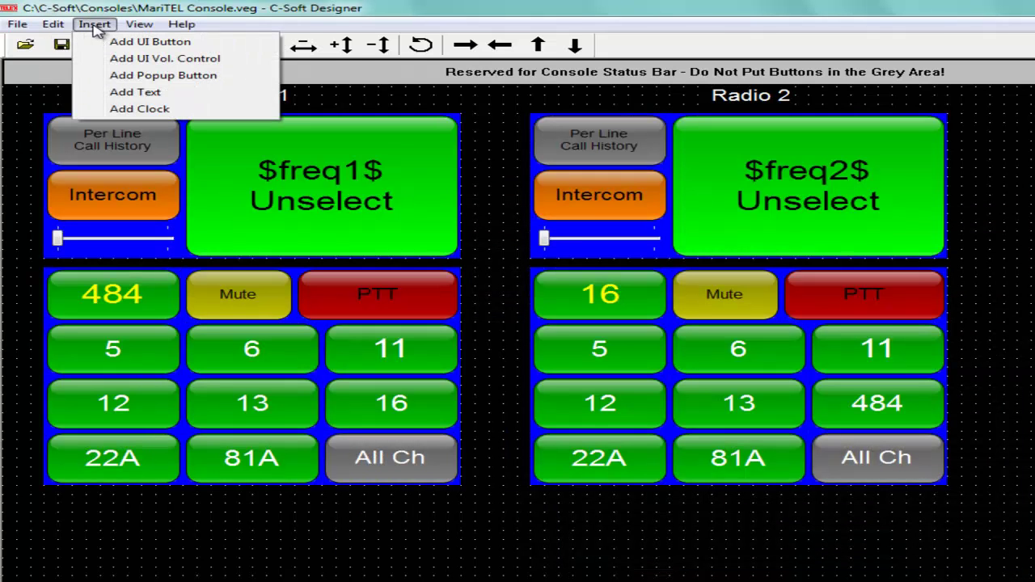
pyautogui.click(141, 76)
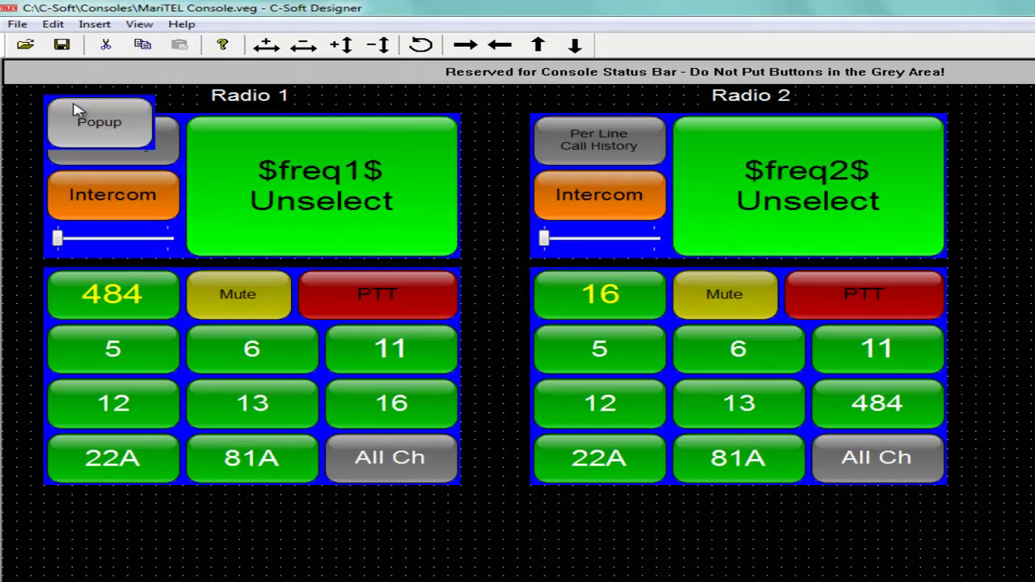
pyautogui.moveTo(60, 103); pyautogui.dragTo(1001, 542)
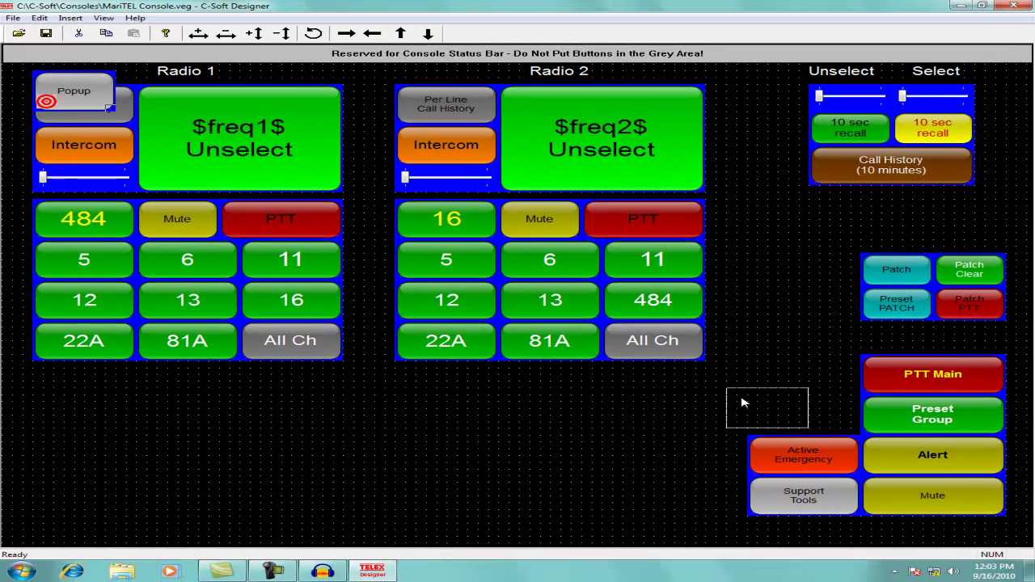
pyautogui.moveTo(743, 402); pyautogui.dragTo(761, 406)
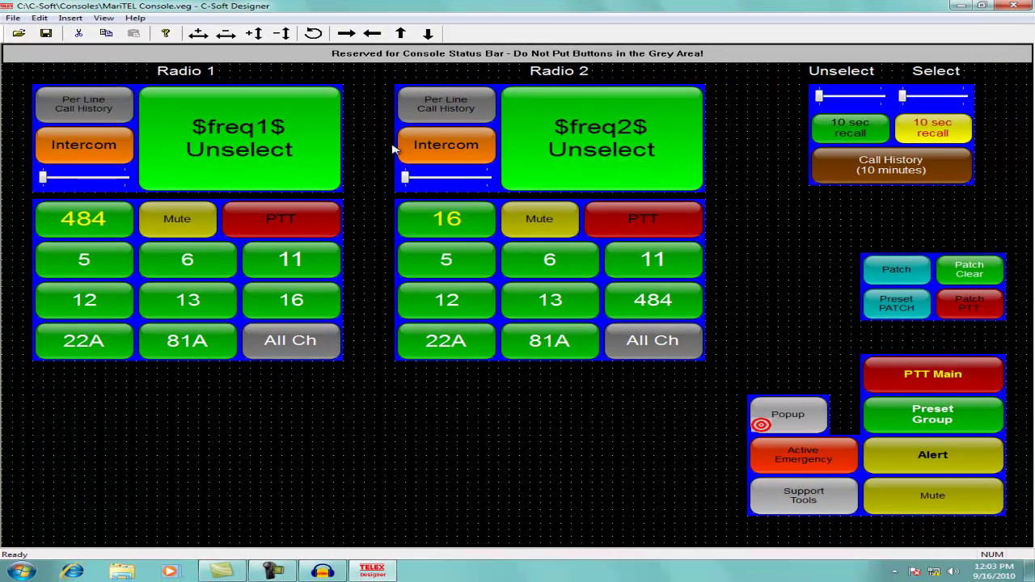
pyautogui.click(200, 36)
pyautogui.click(200, 36)
pyautogui.click(200, 36)
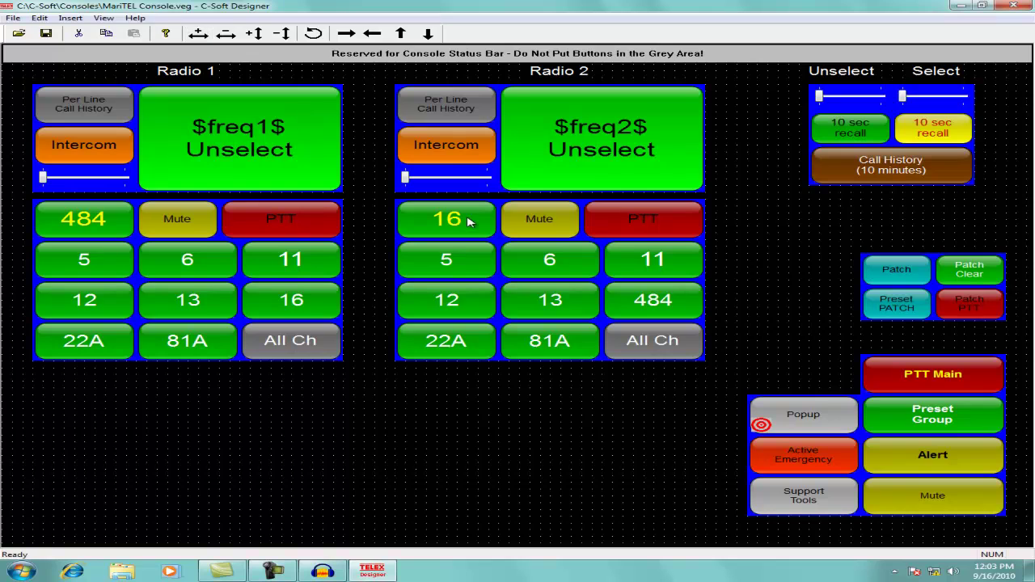
# Make the Popup button's window movable with a blue background
pyautogui.rightClick(804, 419)
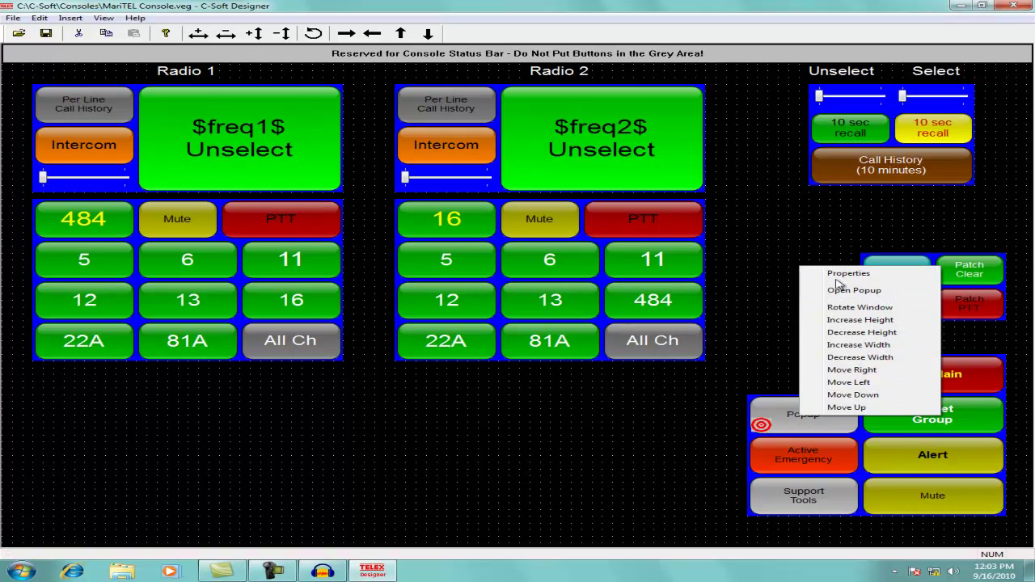
pyautogui.click(835, 274)
pyautogui.click(401, 181)
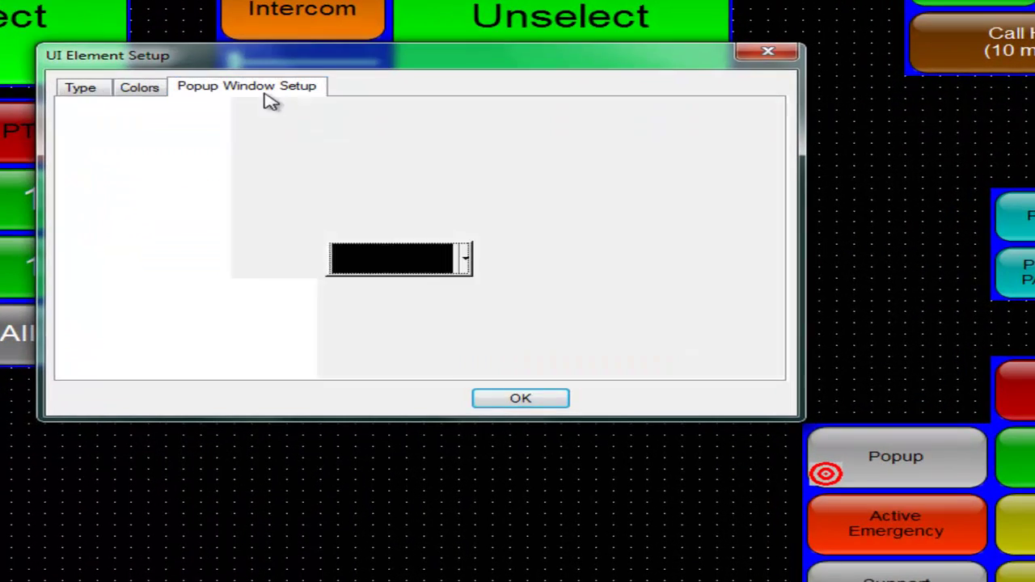
pyautogui.click(139, 150)
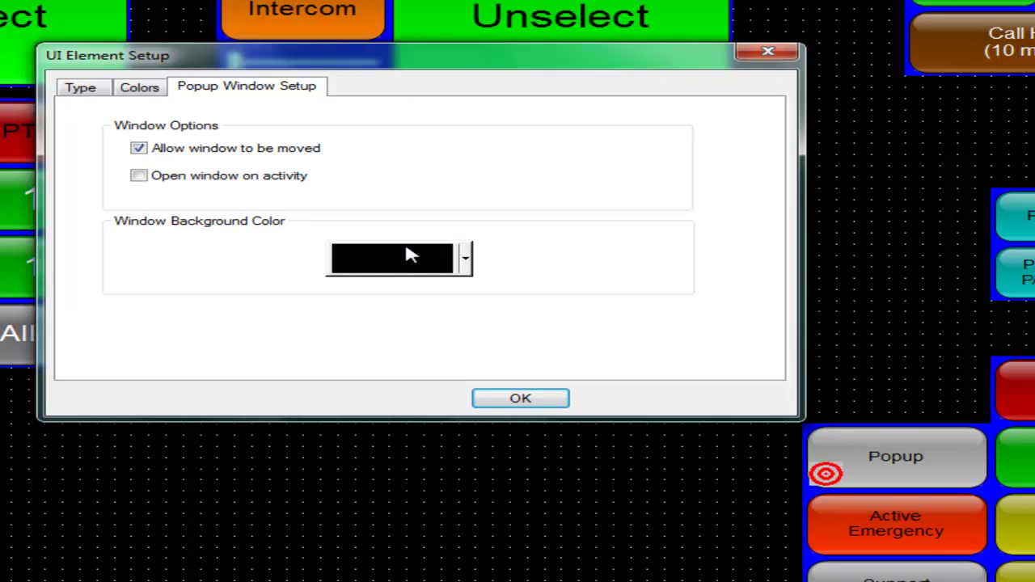
pyautogui.click(467, 259)
pyautogui.click(342, 308)
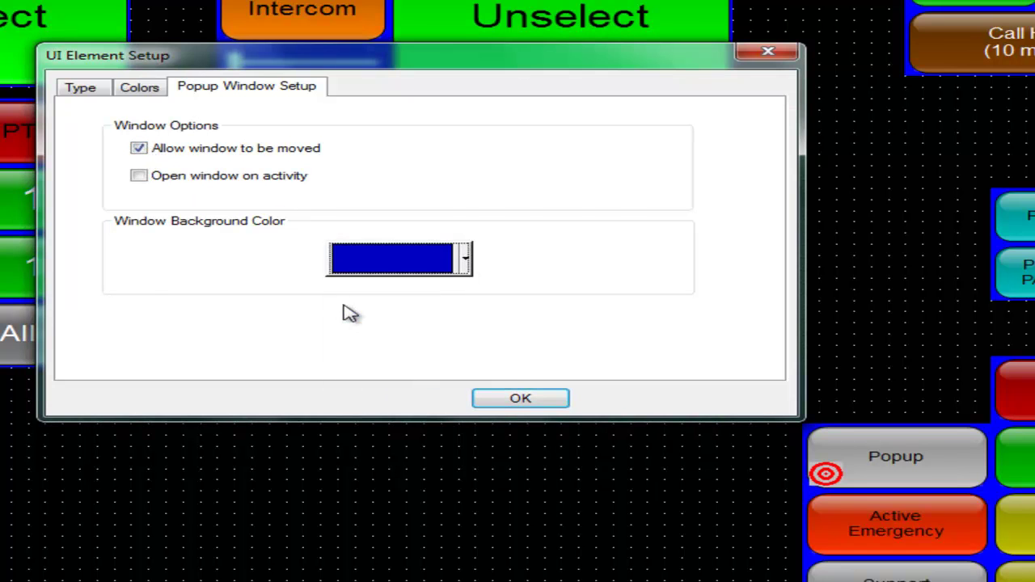
# Change the button's up-state label text to 'Voice Messages'
pyautogui.click(137, 90)
pyautogui.moveTo(223, 249); pyautogui.dragTo(2, 231)
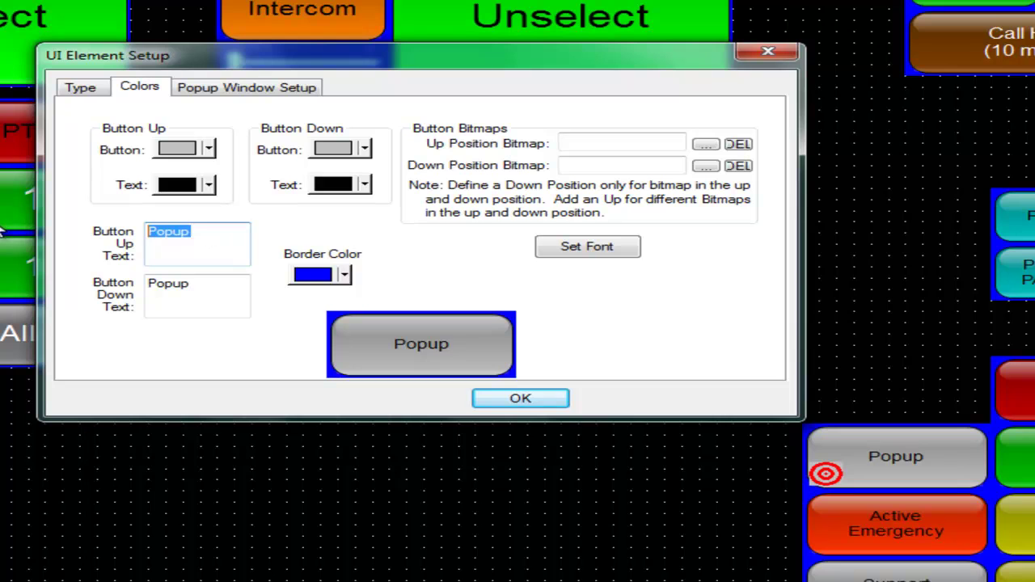
pyautogui.write('Voice M')
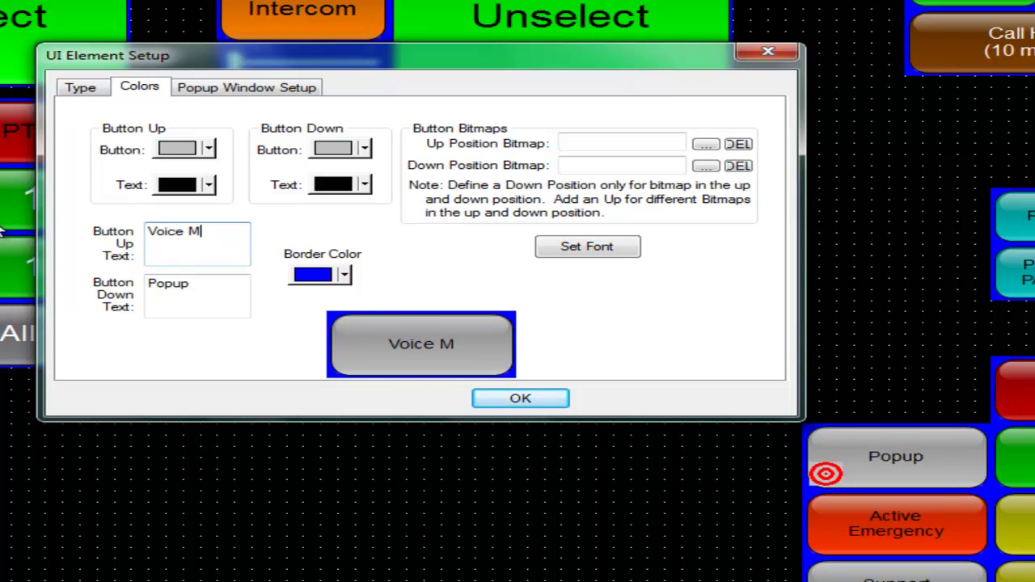
pyautogui.write('essages')
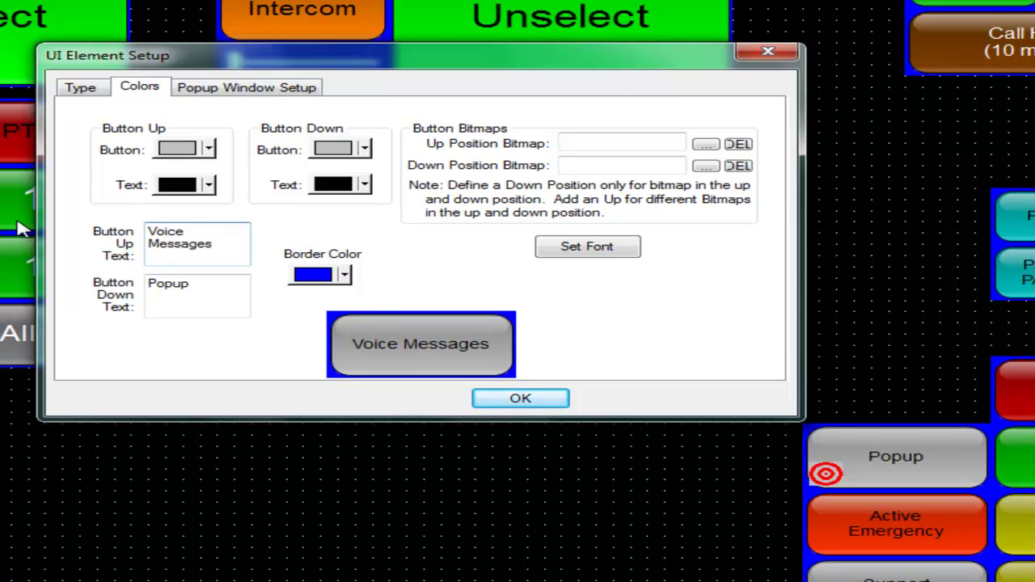
# Apply the button settings, open the Voice Messages popup window, and increase its height four times
pyautogui.click(543, 400)
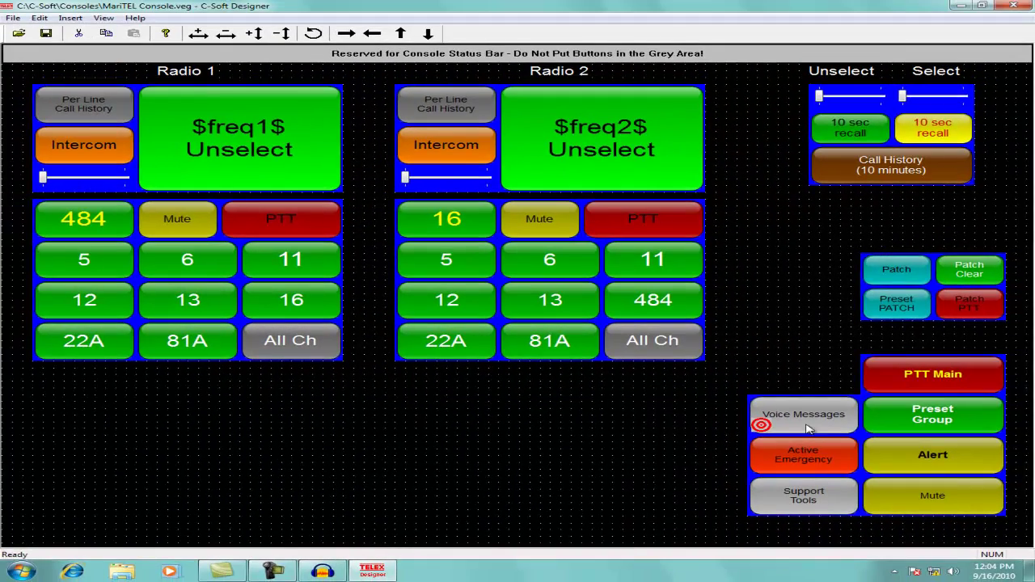
pyautogui.rightClick(813, 423)
pyautogui.click(862, 292)
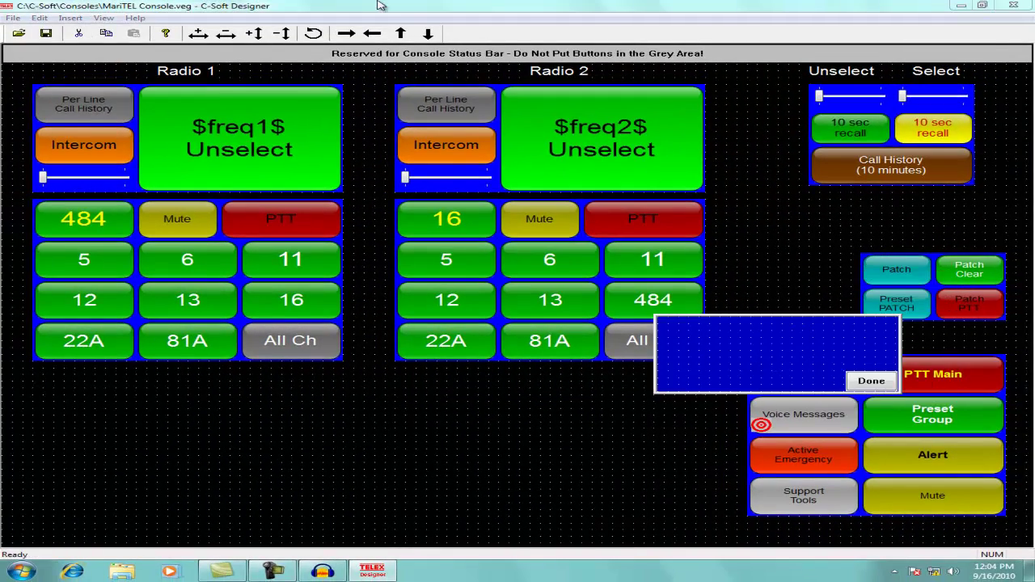
pyautogui.click(256, 34)
pyautogui.click(255, 34)
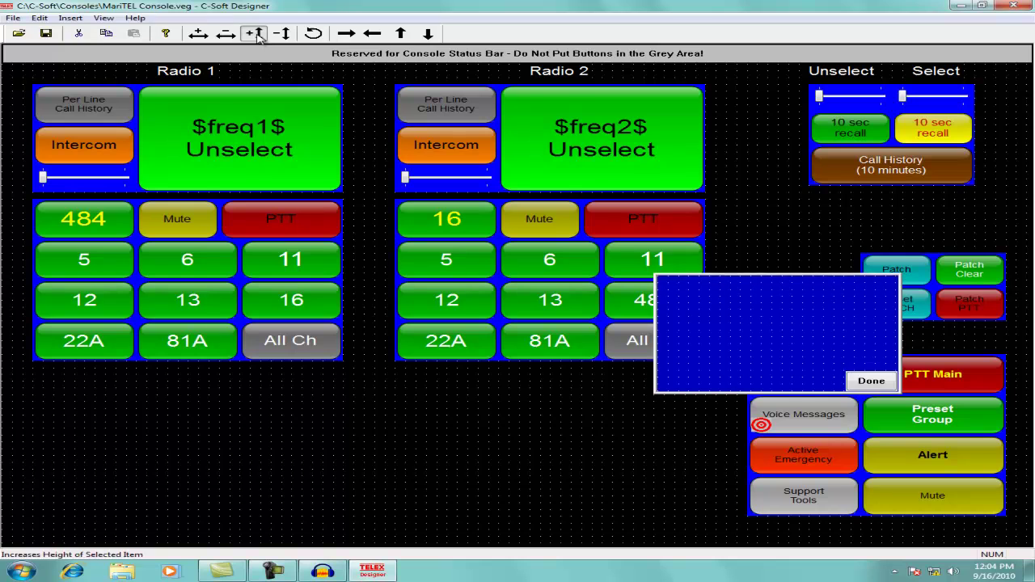
pyautogui.click(256, 34)
pyautogui.click(259, 36)
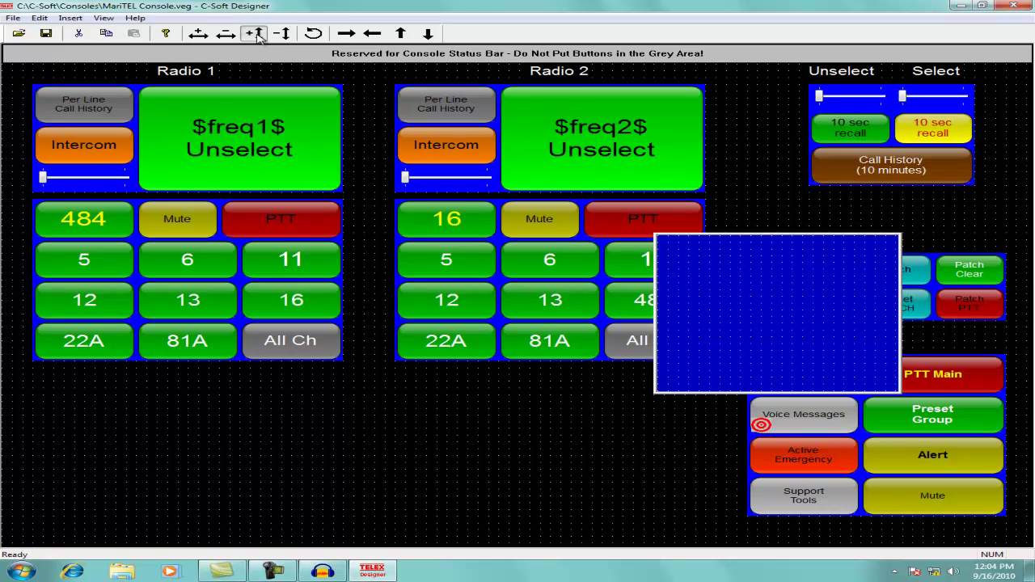
# Add a UI button labelled None inside the popup and move it up
pyautogui.click(70, 19)
pyautogui.click(96, 31)
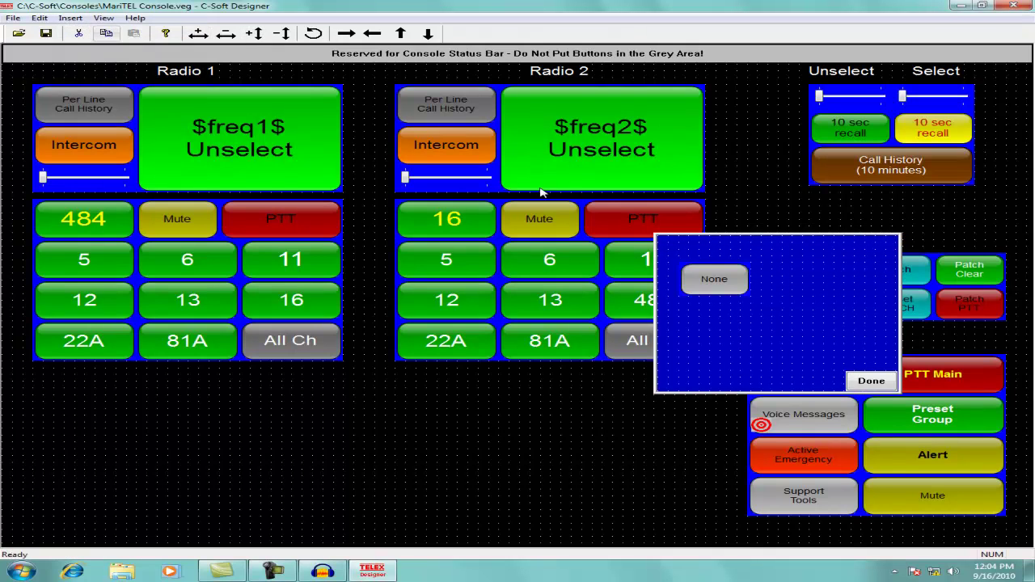
pyautogui.moveTo(702, 275); pyautogui.dragTo(703, 257)
# Make the None button an Annunciation button on Radio 1
pyautogui.rightClick(705, 260)
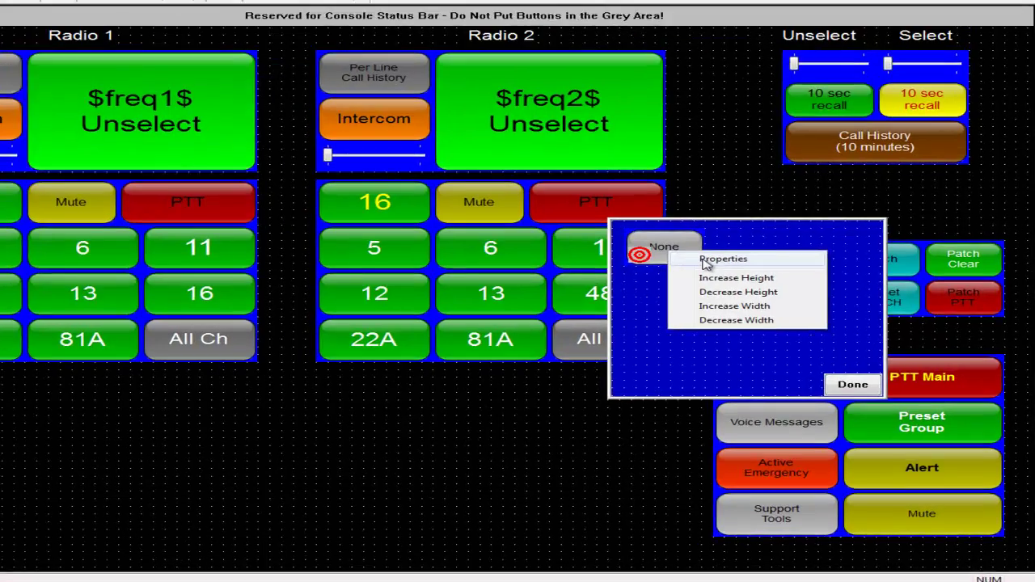
pyautogui.click(723, 259)
pyautogui.click(412, 251)
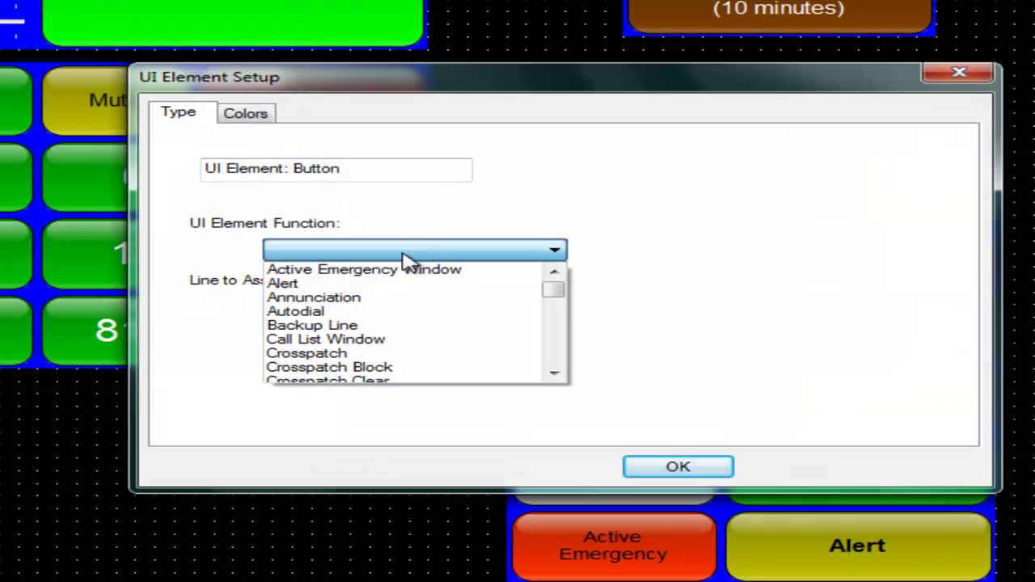
pyautogui.click(375, 298)
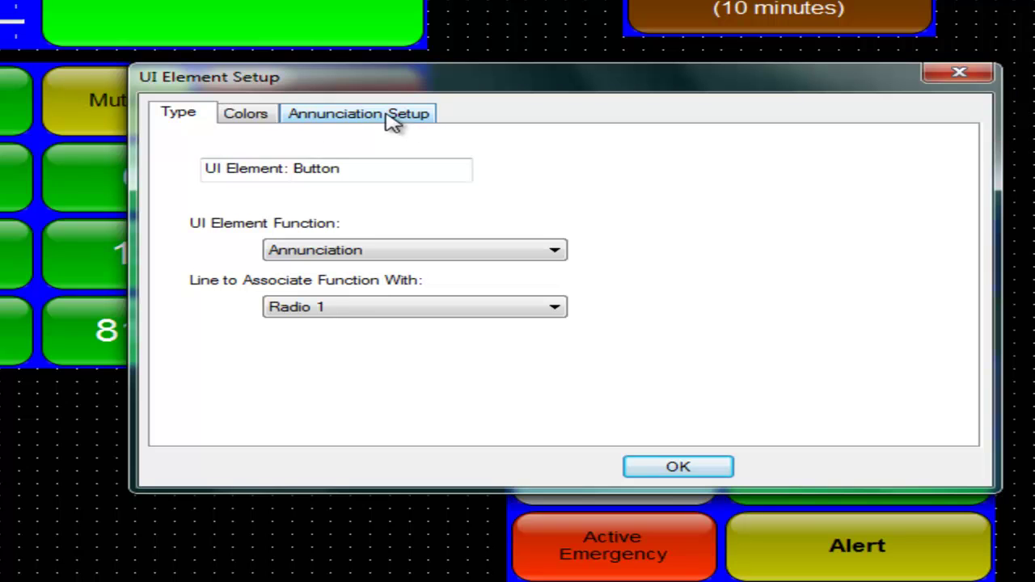
pyautogui.click(393, 306)
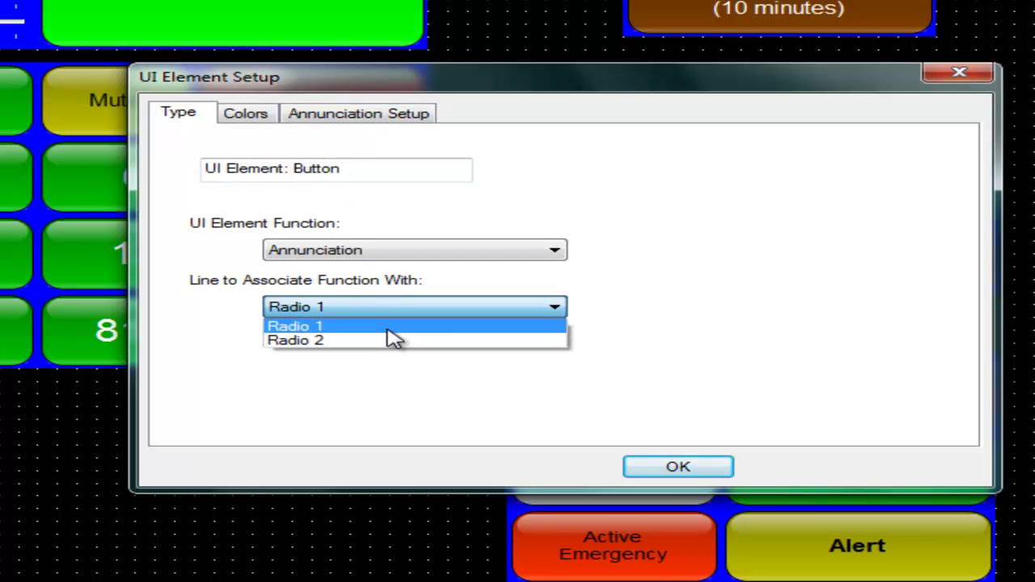
pyautogui.click(389, 328)
# Relabel the button's up-state text 'Test Message' and show its Annunciation Setup settings
pyautogui.click(257, 124)
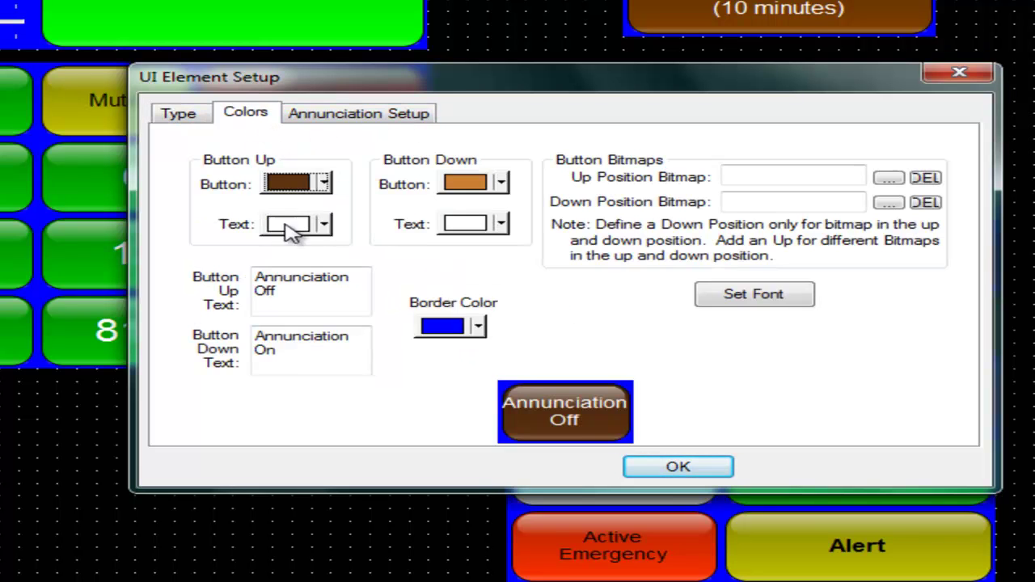
pyautogui.moveTo(324, 304); pyautogui.dragTo(194, 265)
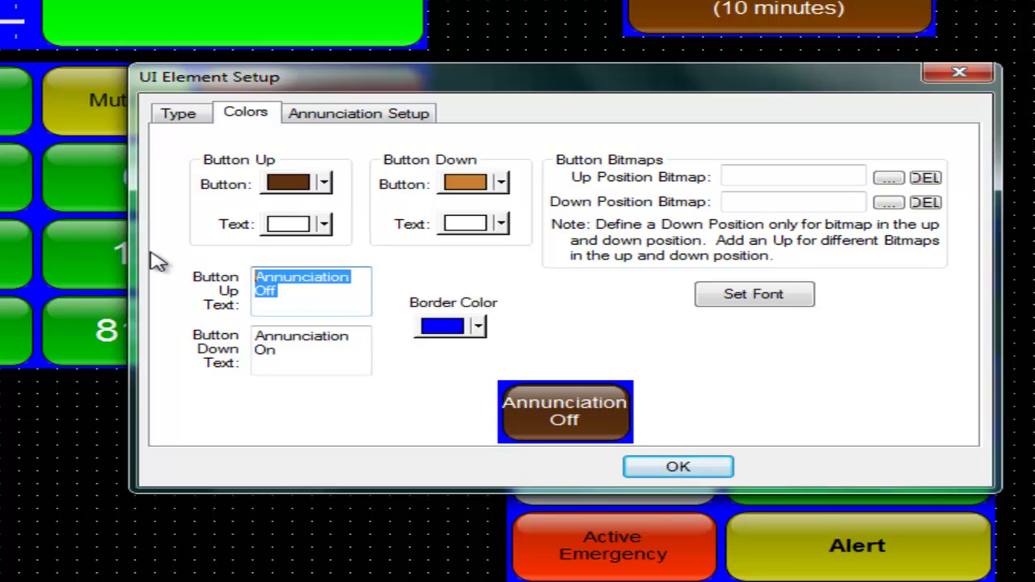
pyautogui.write('Test Message')
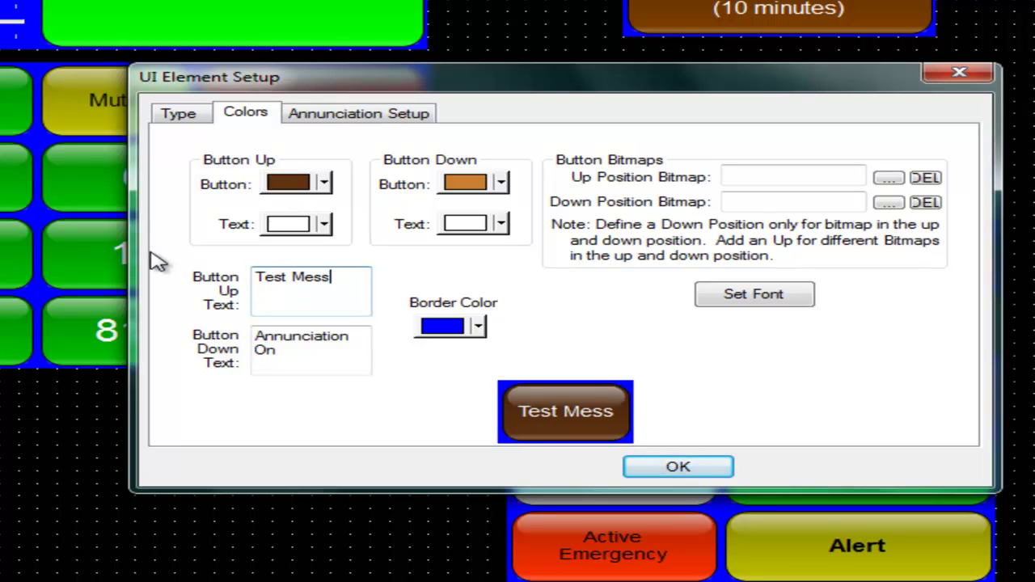
pyautogui.click(375, 120)
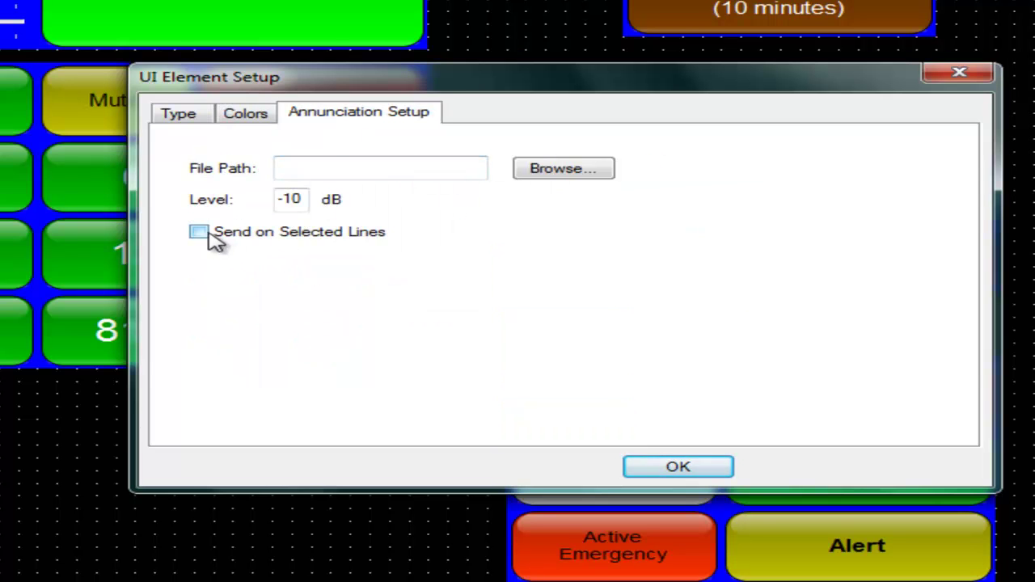
# Set the Test Message button to play Consoles\track1.wav at level 0 dB and confirm
pyautogui.click(194, 118)
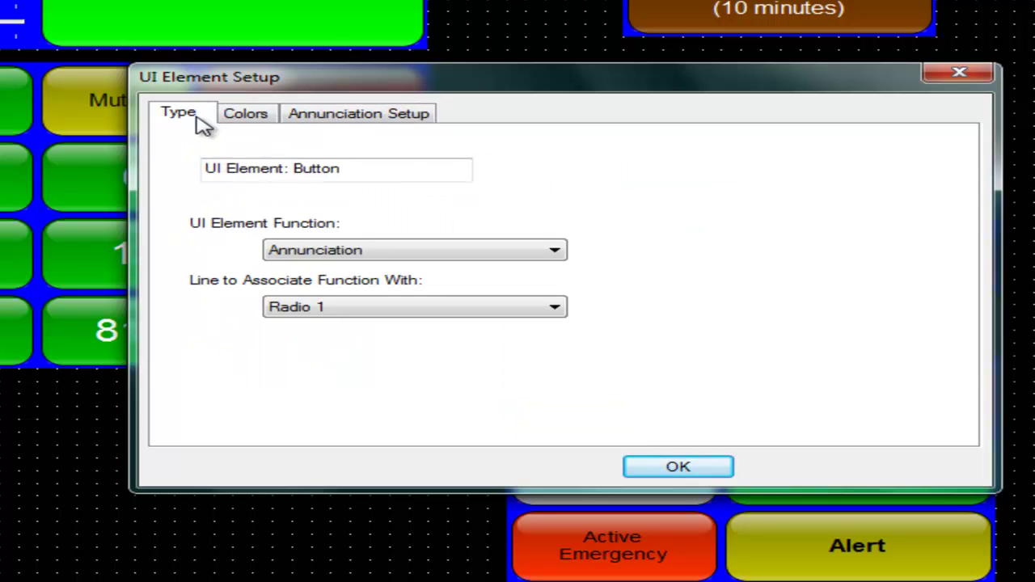
pyautogui.click(344, 120)
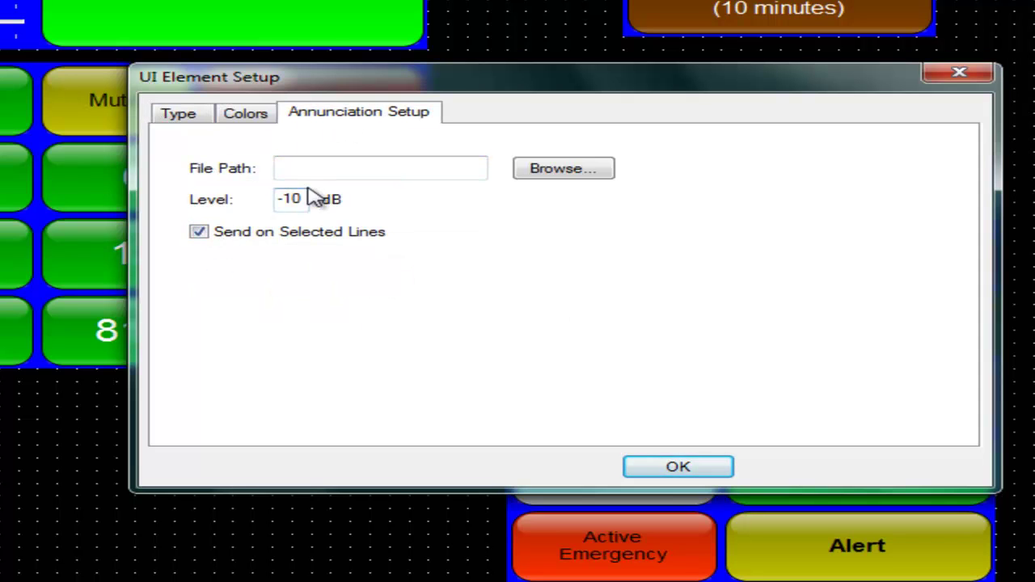
pyautogui.moveTo(308, 201); pyautogui.dragTo(257, 204)
pyautogui.write('0')
pyautogui.click(431, 166)
pyautogui.click(563, 170)
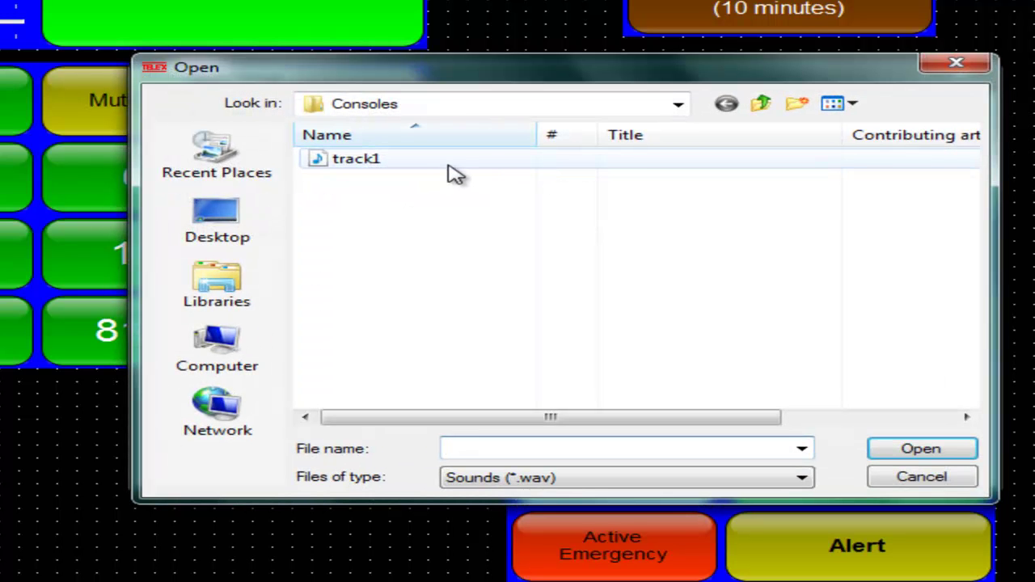
pyautogui.click(679, 107)
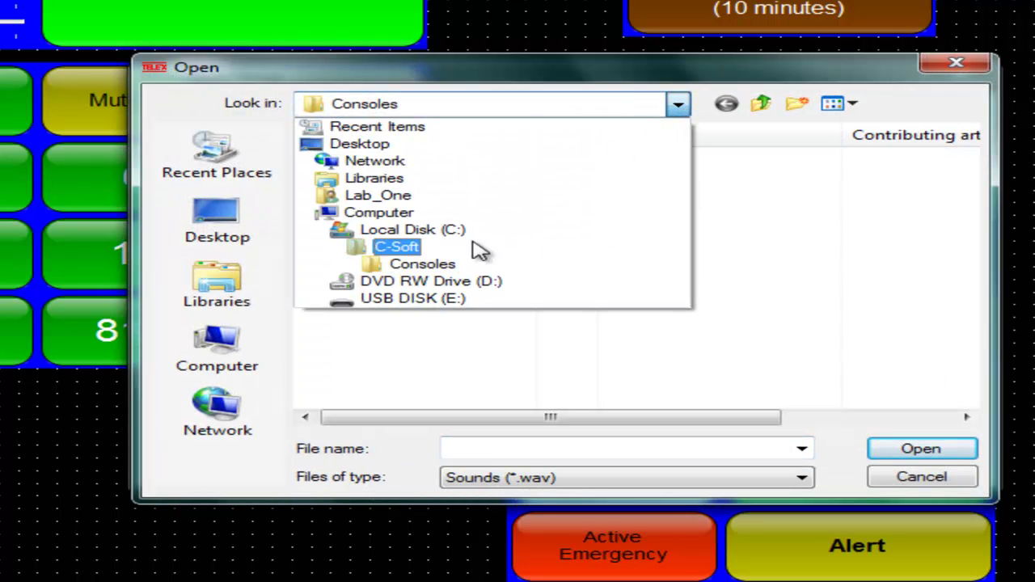
pyautogui.click(446, 265)
pyautogui.doubleClick(356, 161)
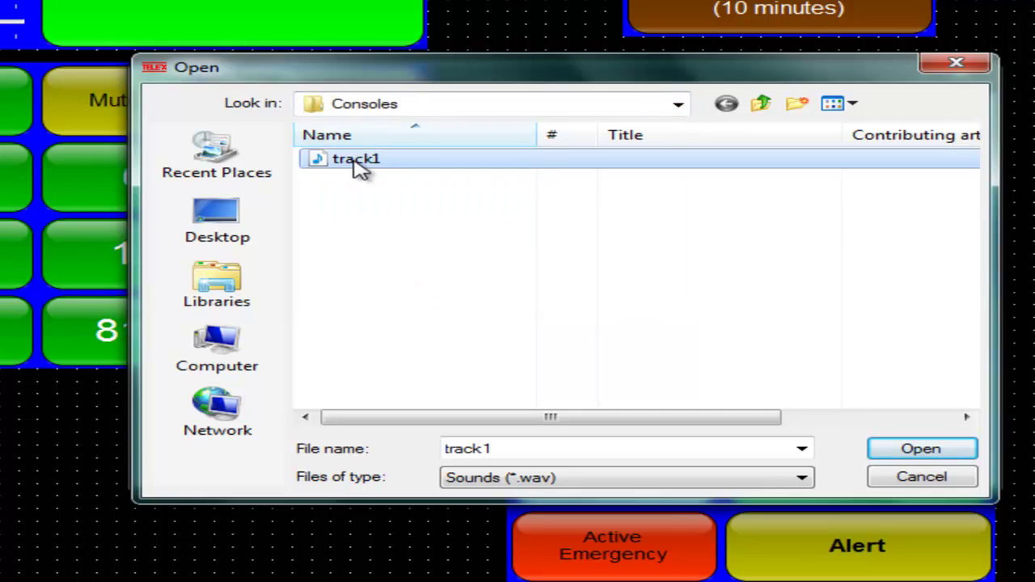
pyautogui.moveTo(310, 203); pyautogui.dragTo(237, 208)
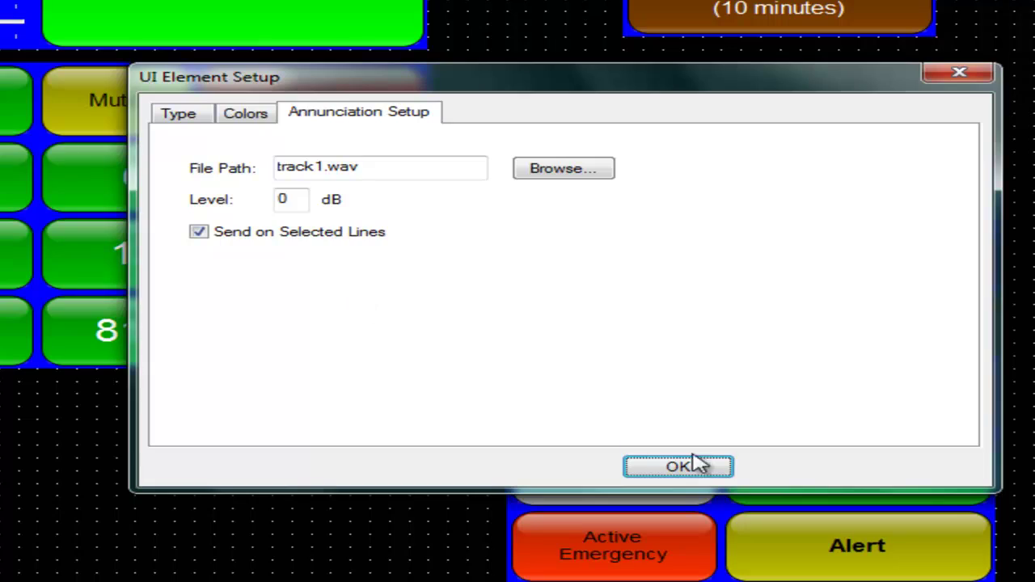
pyautogui.click(715, 472)
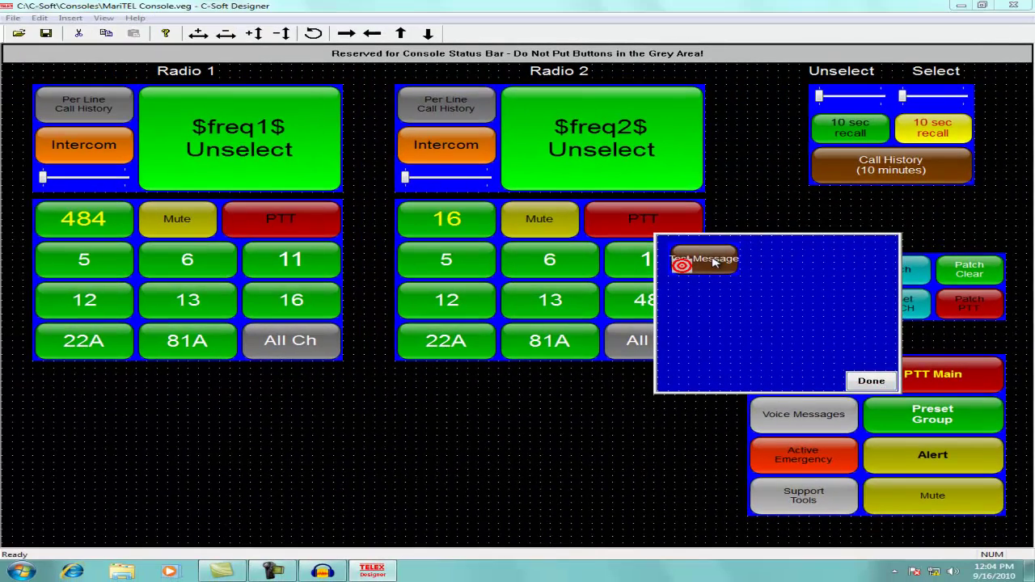
# Widen the Test Message button three times to fit its label, then close the Voice Messages popup
pyautogui.click(198, 33)
pyautogui.click(198, 33)
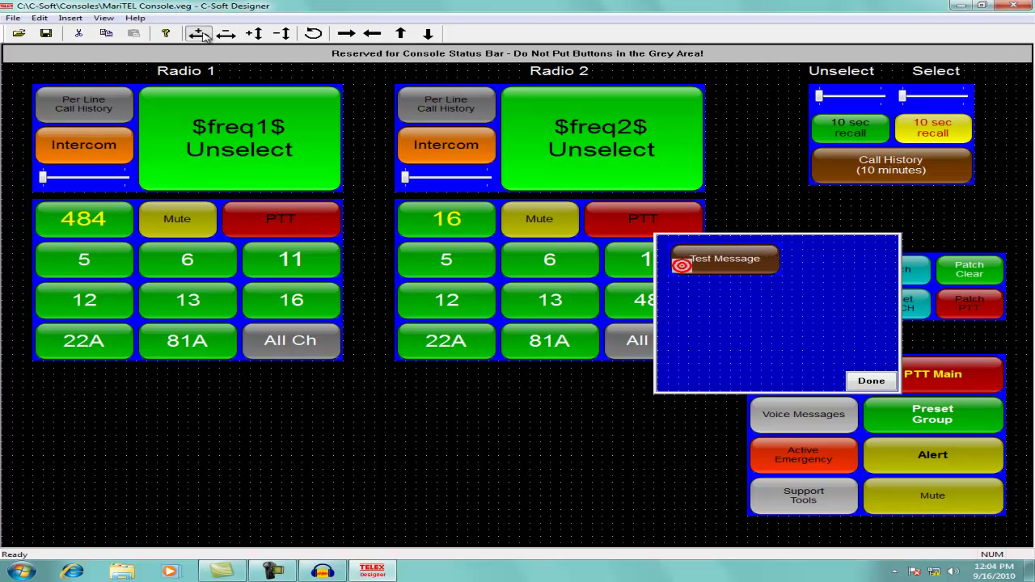
pyautogui.click(199, 33)
pyautogui.click(871, 381)
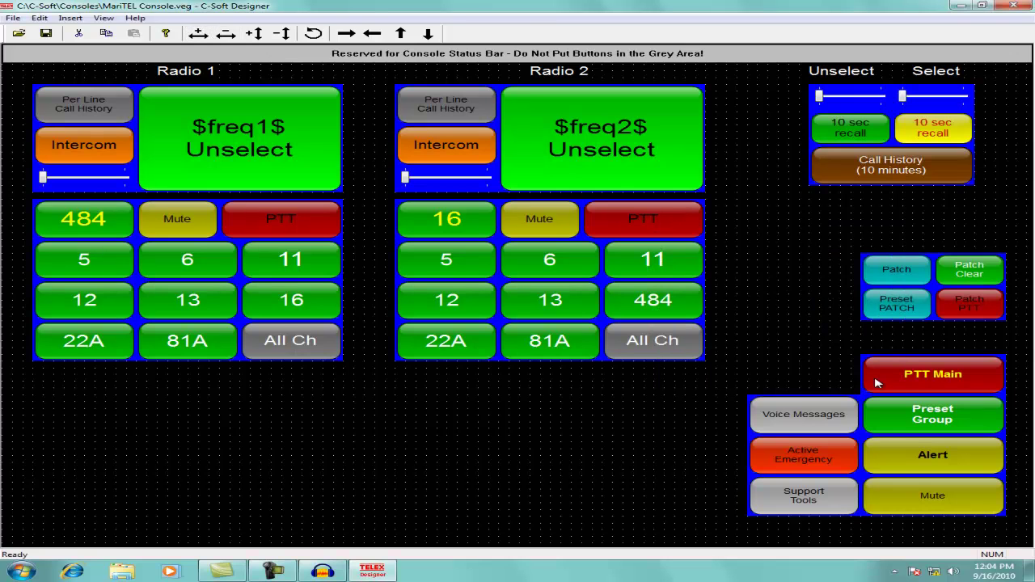
# Save over MariTEL Console in C:\C-Soft\Consoles and dismiss the Design Errors report
pyautogui.click(46, 33)
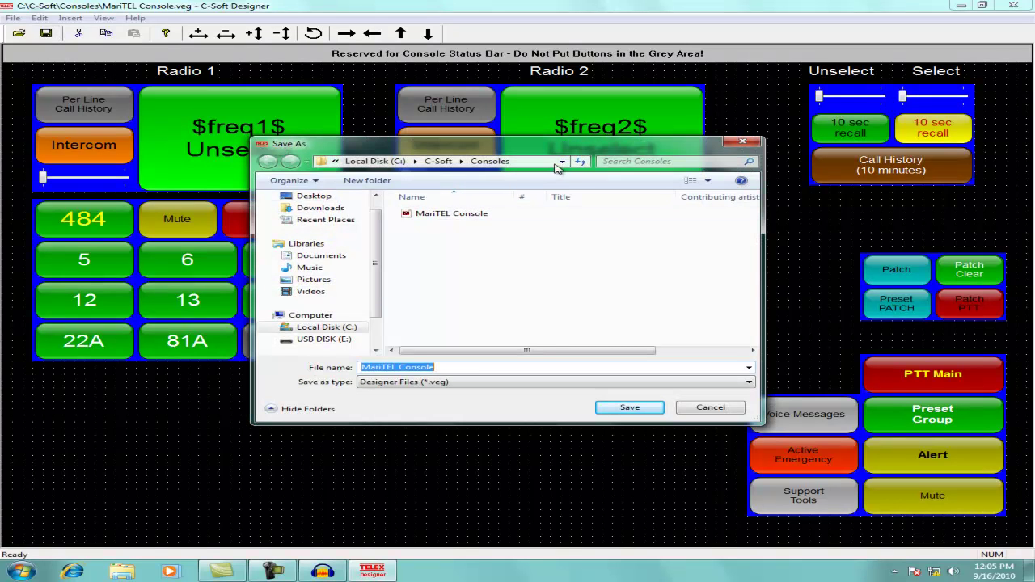
pyautogui.click(562, 163)
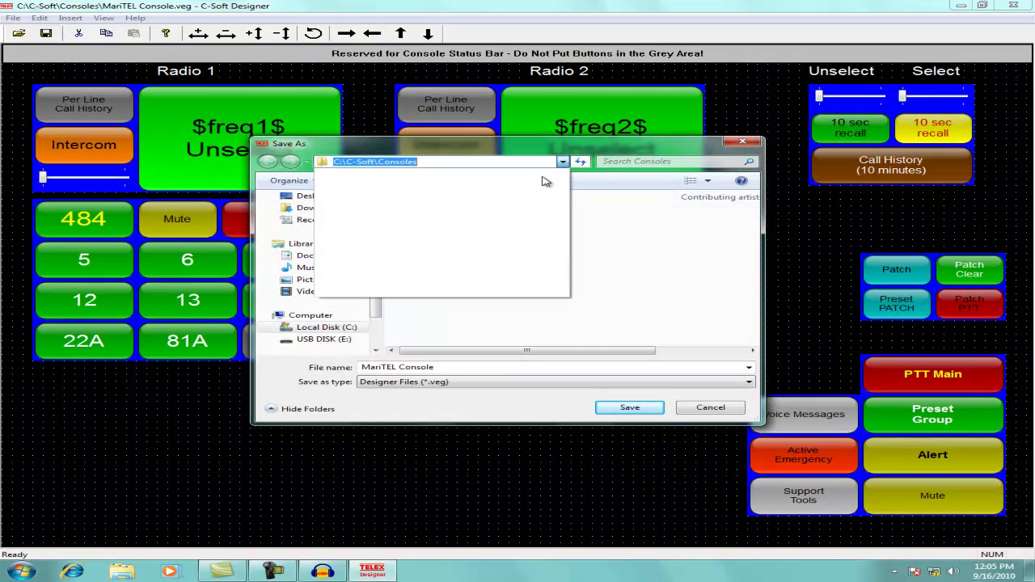
pyautogui.click(518, 201)
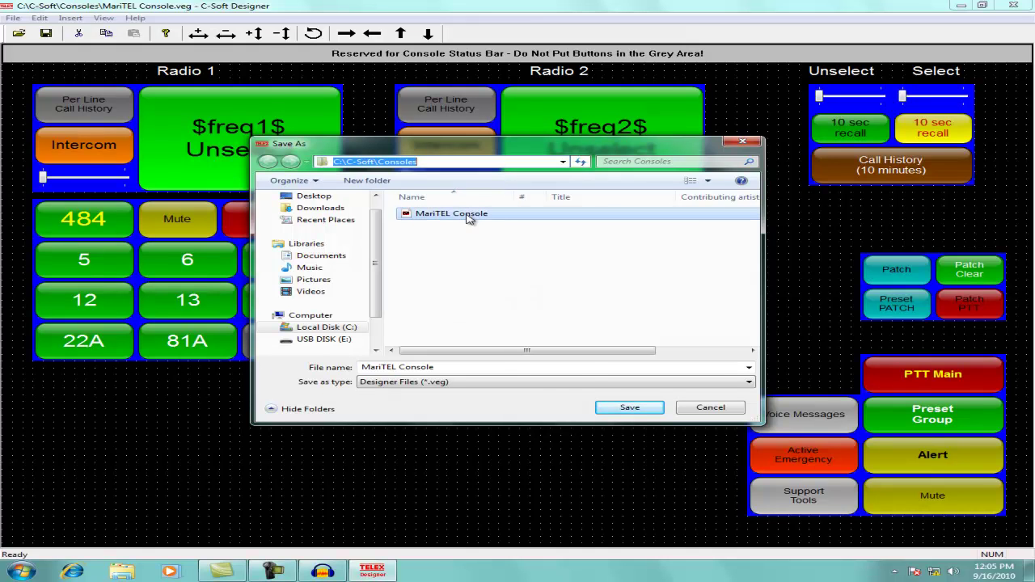
pyautogui.click(555, 341)
pyautogui.click(636, 409)
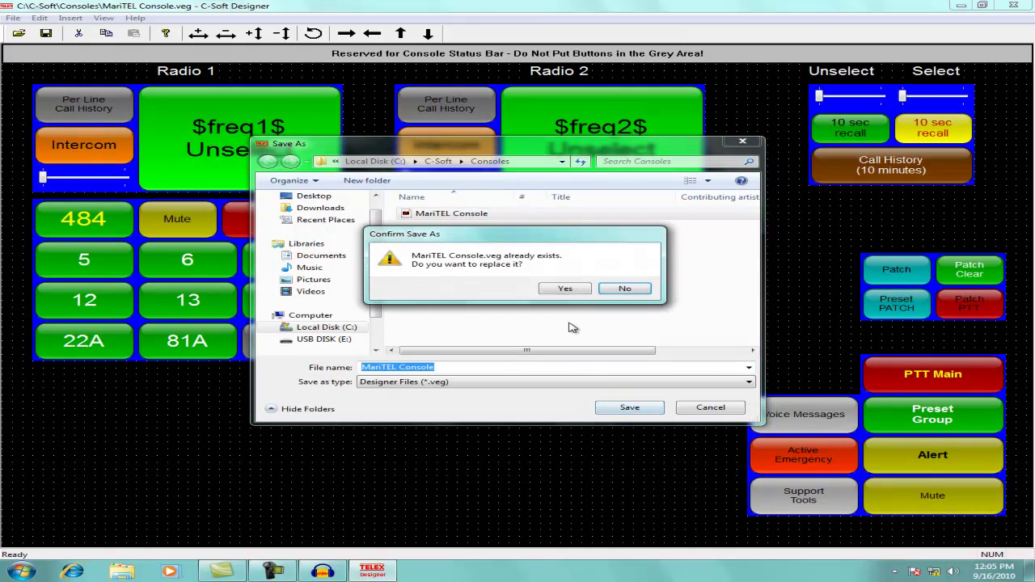
pyautogui.click(567, 290)
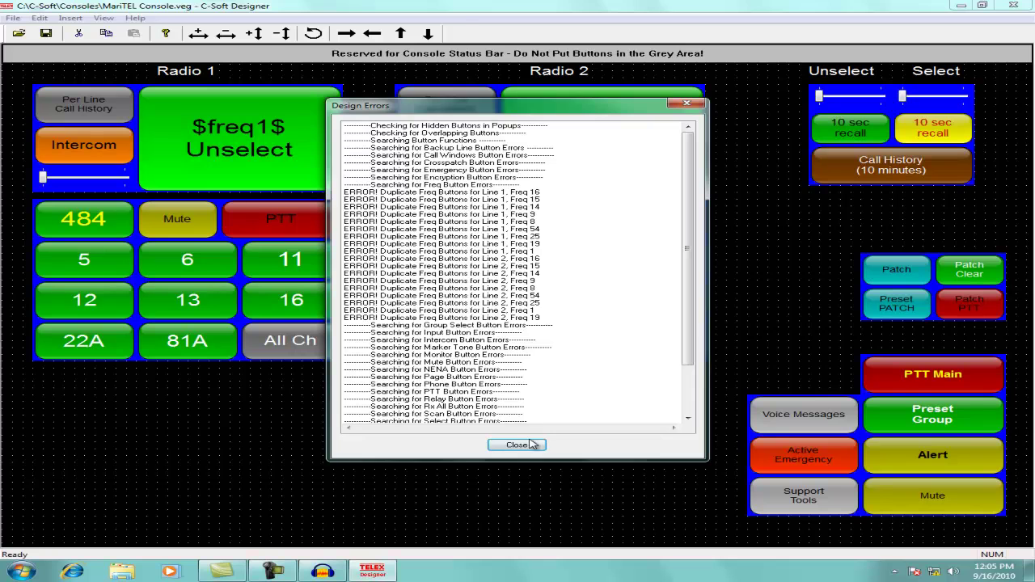
pyautogui.click(517, 446)
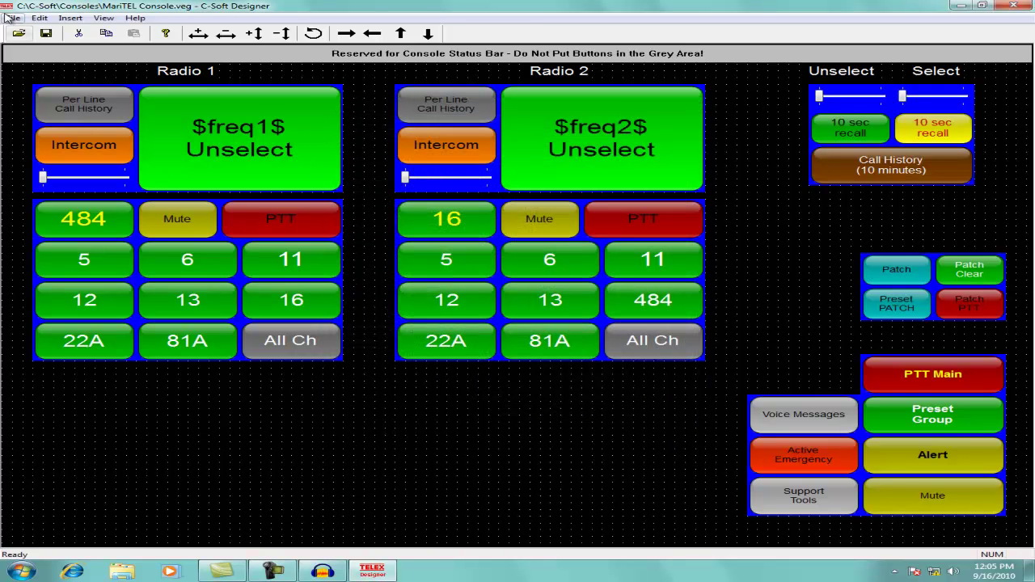
# Minimize the designer and launch MariTEL Console from the C-Soft\Consoles folder
pyautogui.click(959, 6)
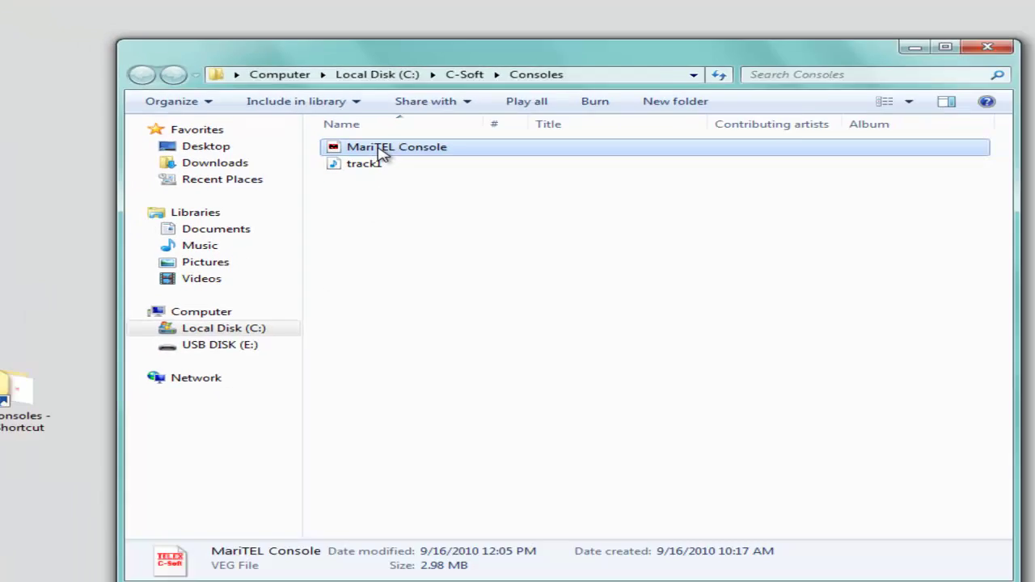
pyautogui.doubleClick(429, 188)
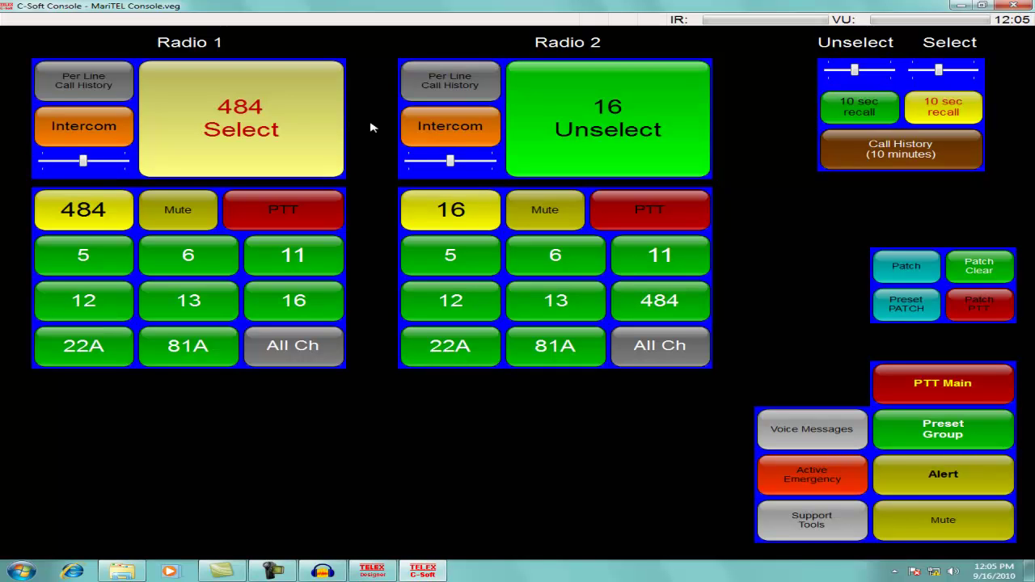
# Reselect Radio 1 and play the Test Message from the Voice Messages popup
pyautogui.click(230, 109)
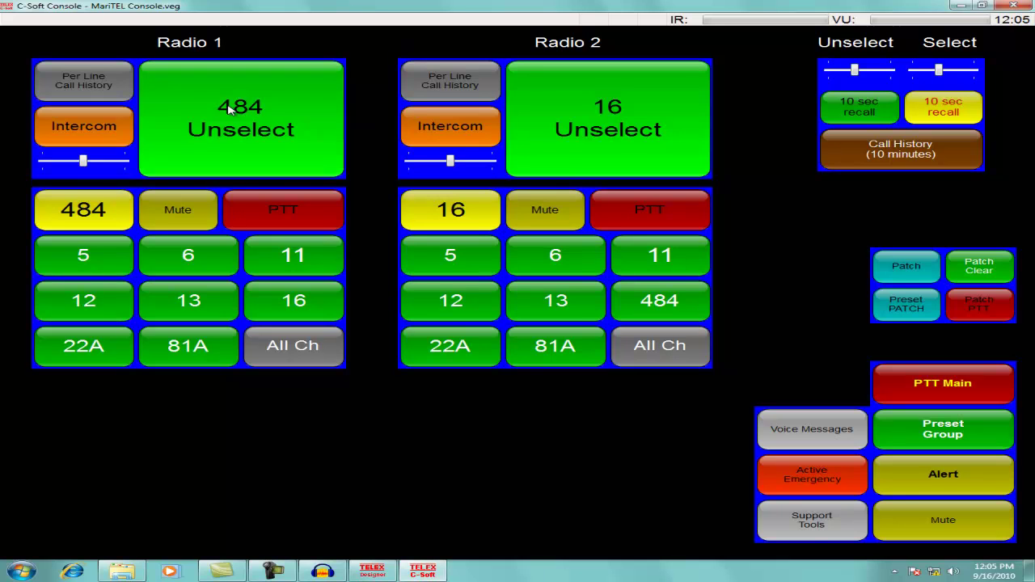
pyautogui.click(230, 109)
pyautogui.click(800, 428)
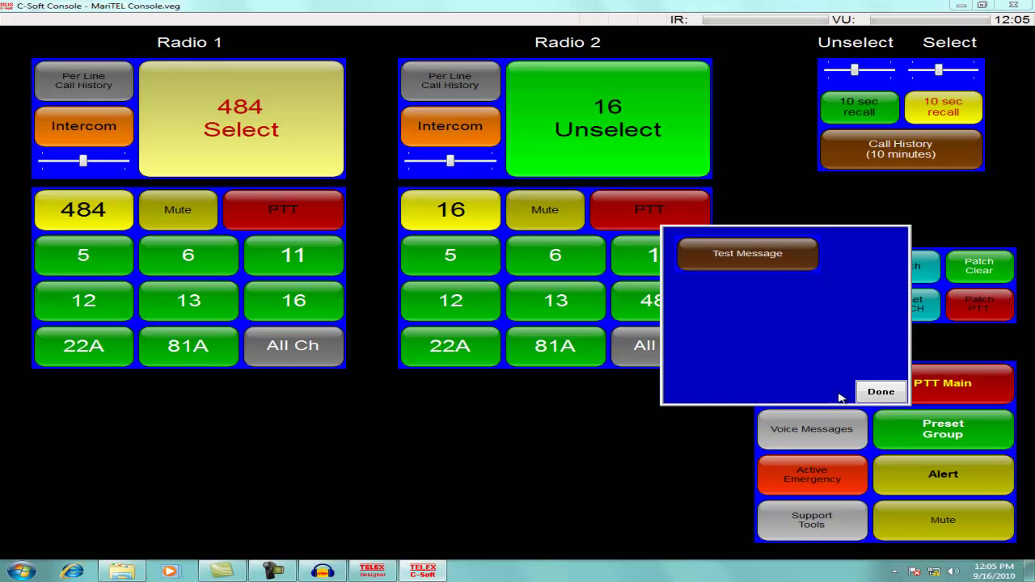
pyautogui.click(777, 264)
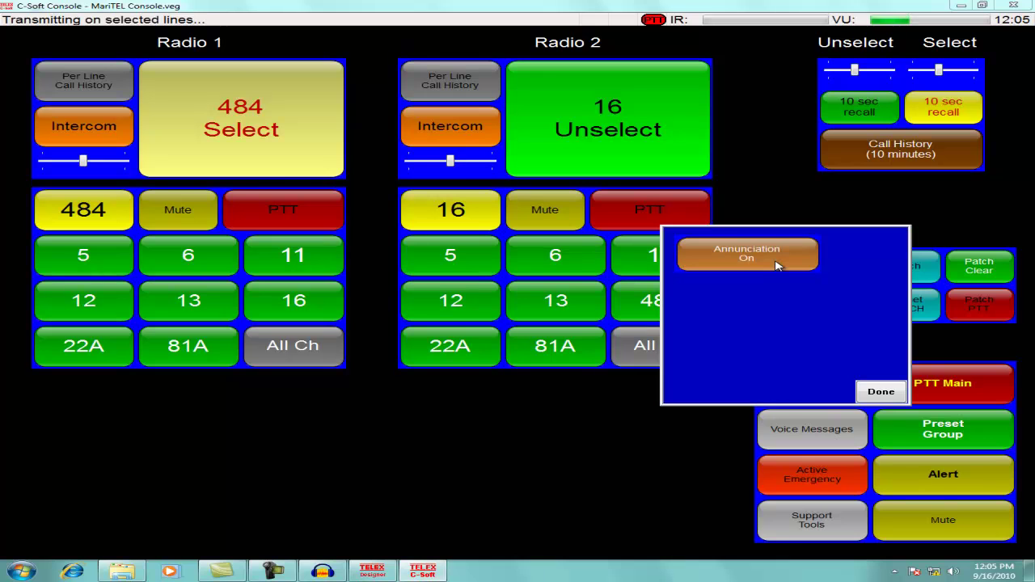